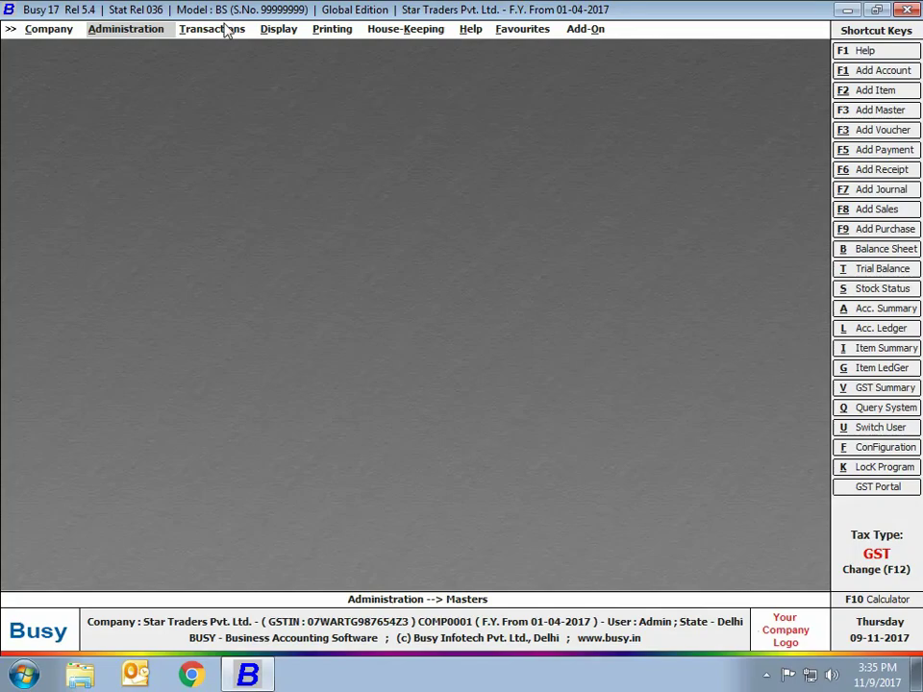
# Start a new non-GST journal voucher dated 31-03-2018
pyautogui.click(223, 30)
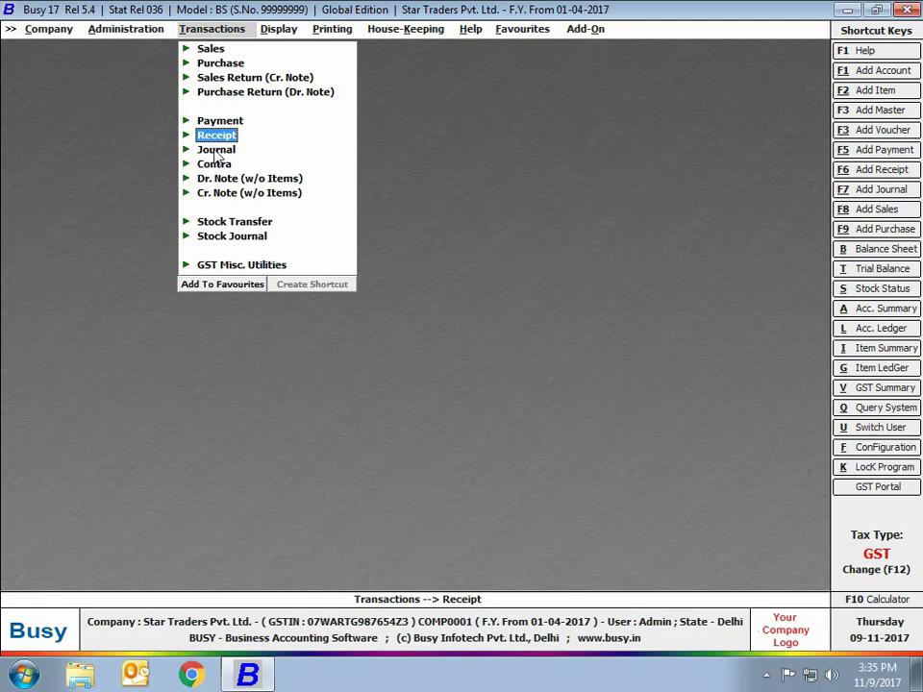
pyautogui.click(218, 150)
pyautogui.click(236, 165)
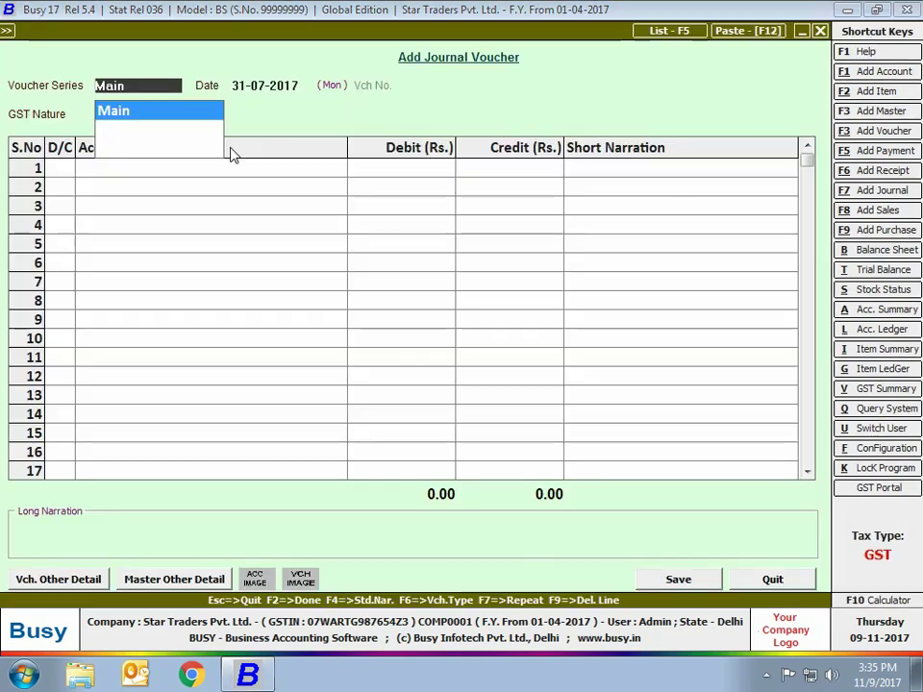
pyautogui.write('31-03-2018')
pyautogui.press('Return')
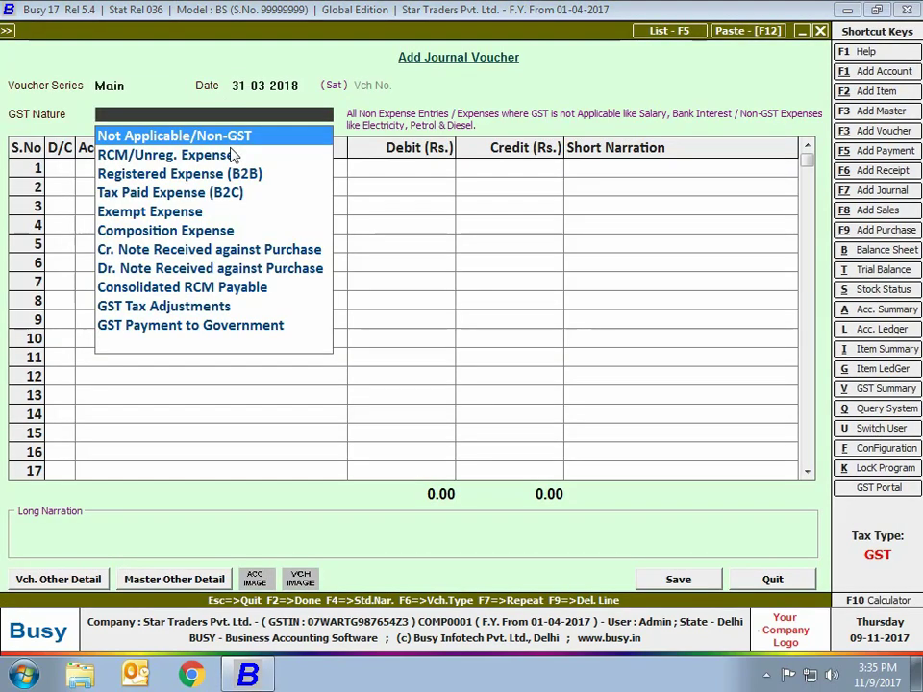
pyautogui.press('Return')
pyautogui.press('Return')
# Debit Depreciation A/c 30,000 and credit Maruti Van Account
pyautogui.write('de')
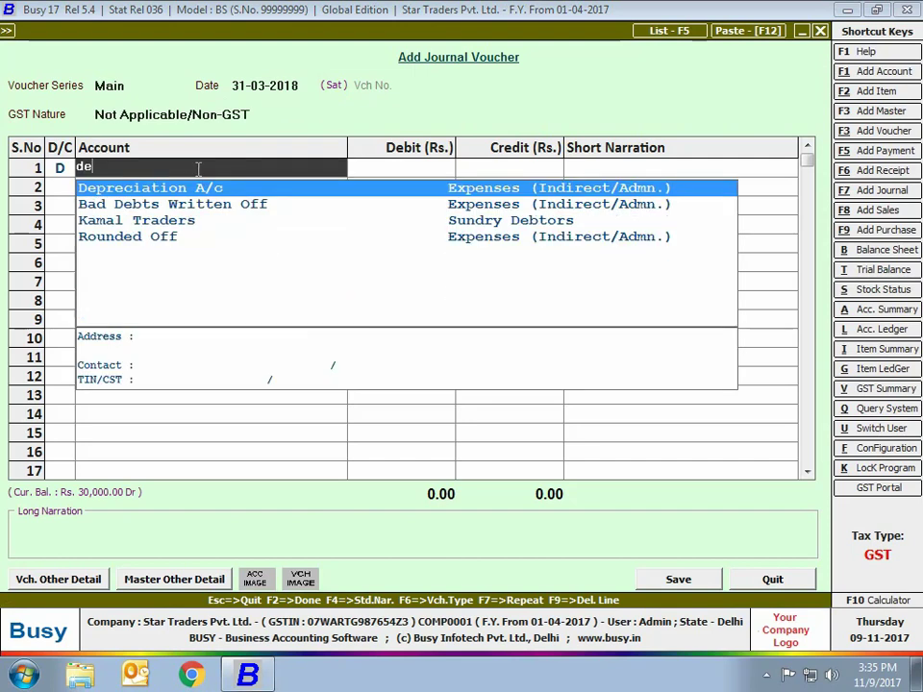
pyautogui.press('Return')
pyautogui.write('300000.00')
pyautogui.press('Return')
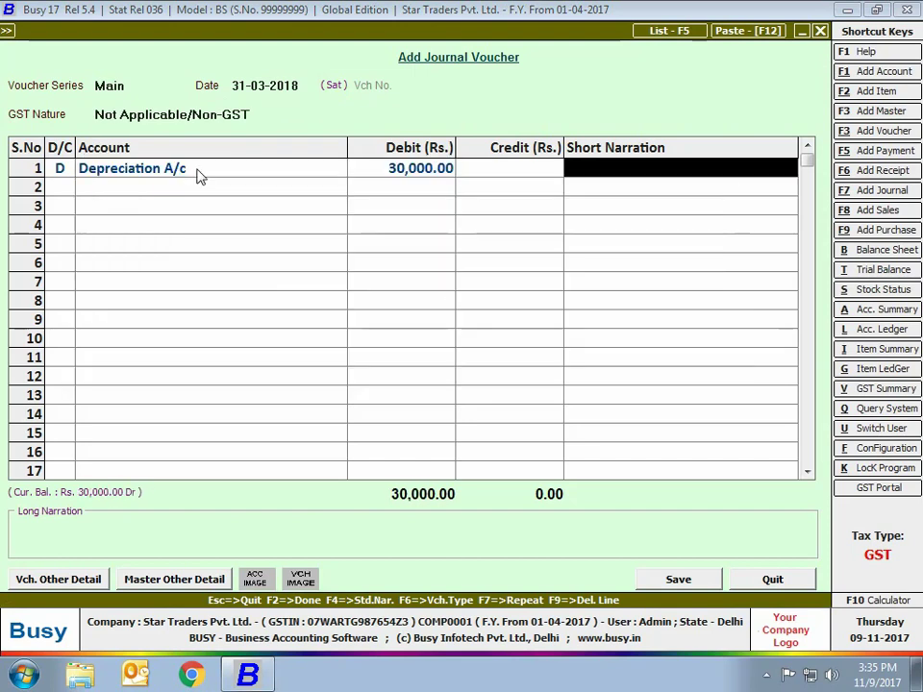
pyautogui.press('Return')
pyautogui.press('Return')
pyautogui.write('maru')
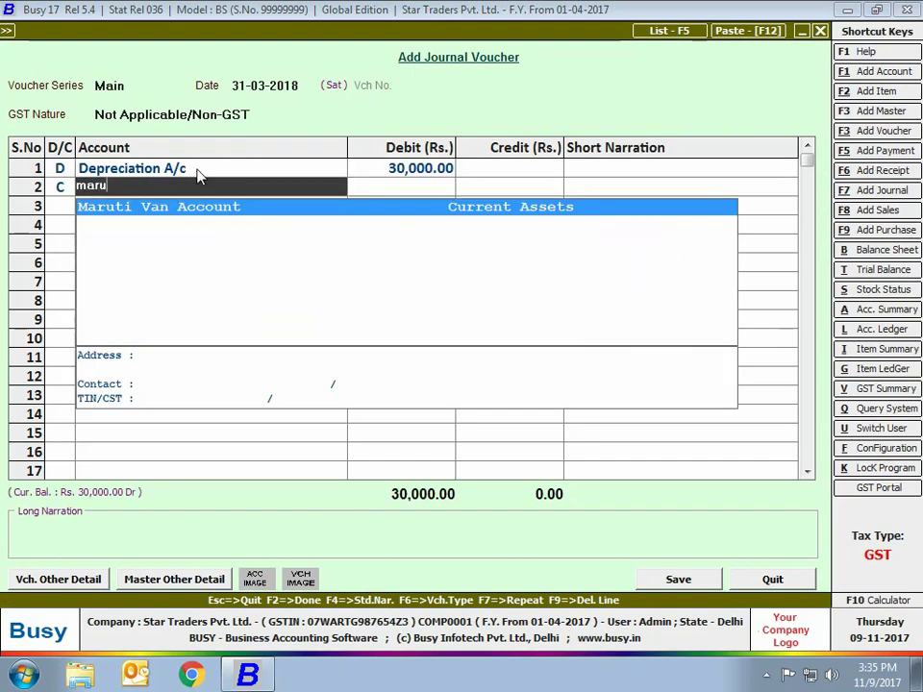
pyautogui.press('Return')
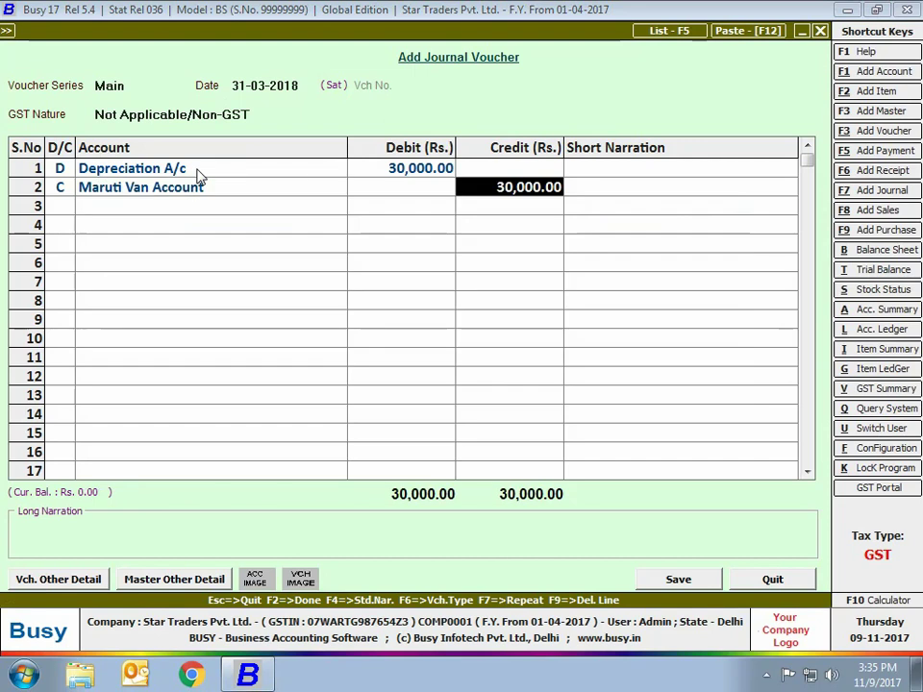
pyautogui.press('Return')
pyautogui.press('Return')
# Narrate 'Depreciation charged @ 15% on Maruti Van worth Rs 2,00,000' and save the voucher
pyautogui.write('Depreciation charged @ 15% onm')
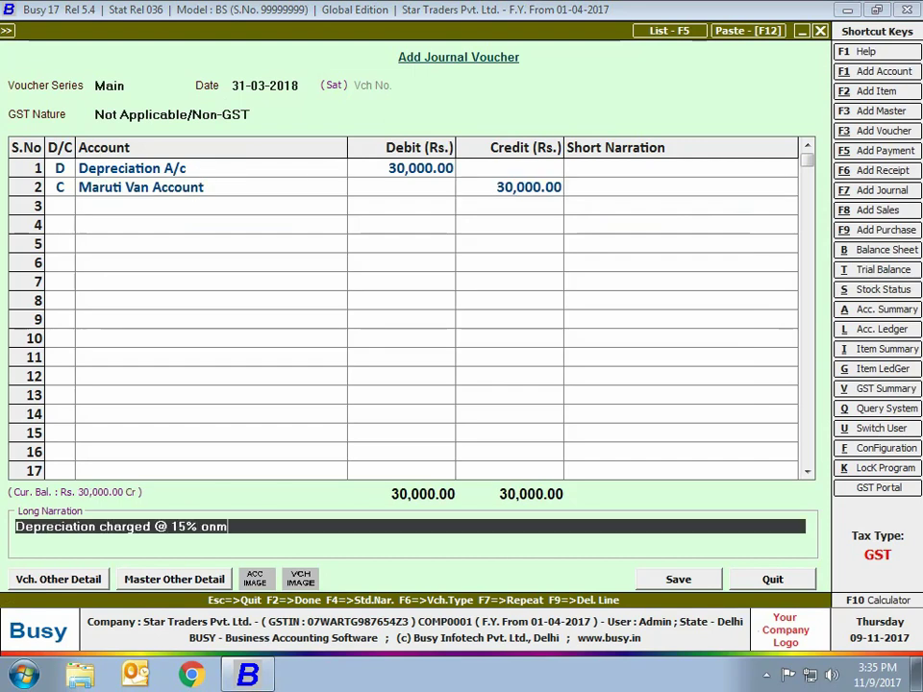
pyautogui.press('BackSpace')
pyautogui.write('Maruti Van worth Rs 2,00,000')
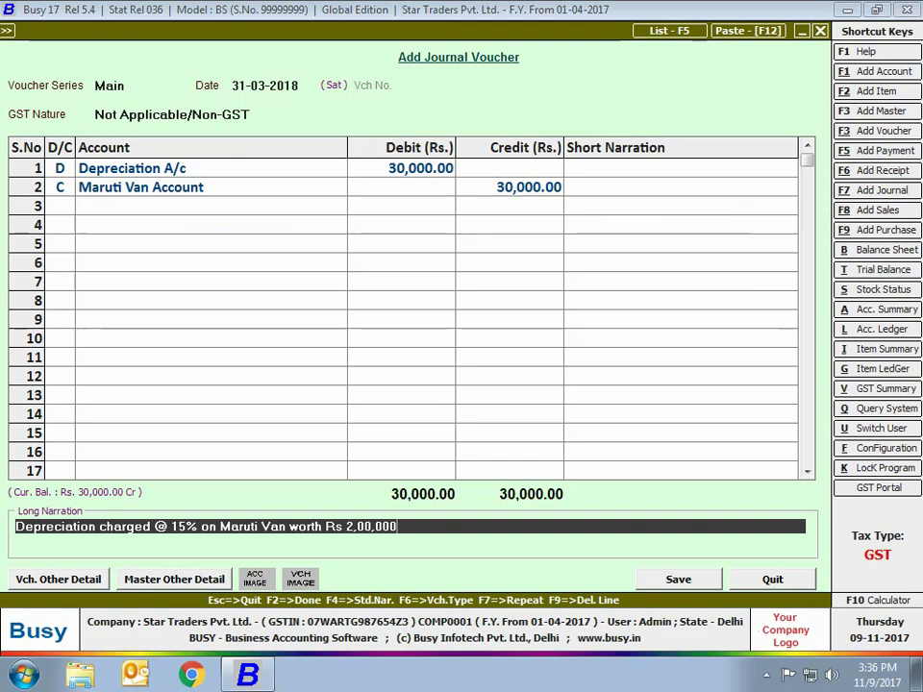
pyautogui.press('Return')
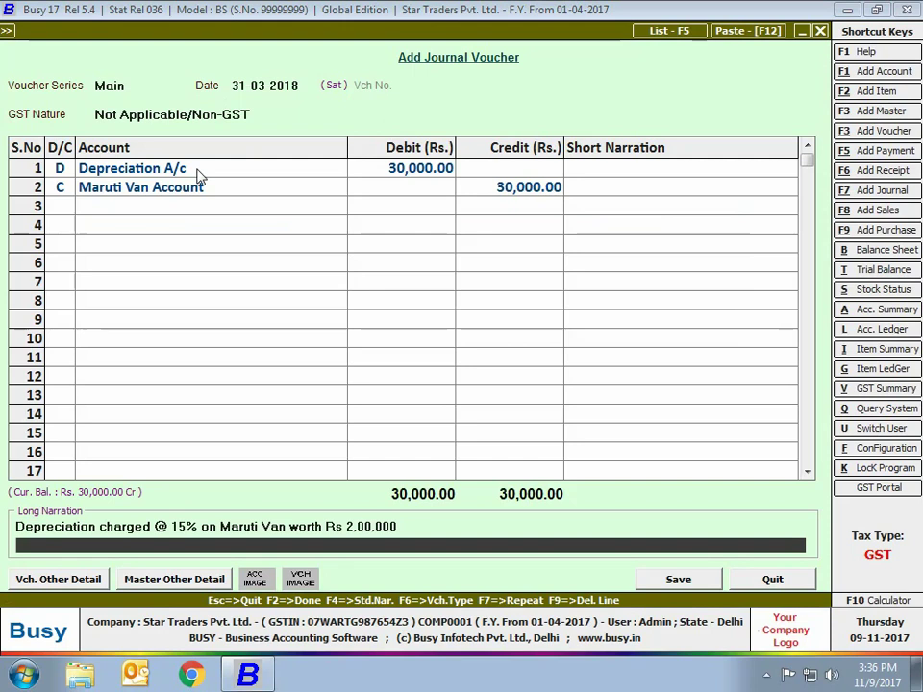
pyautogui.press('Return')
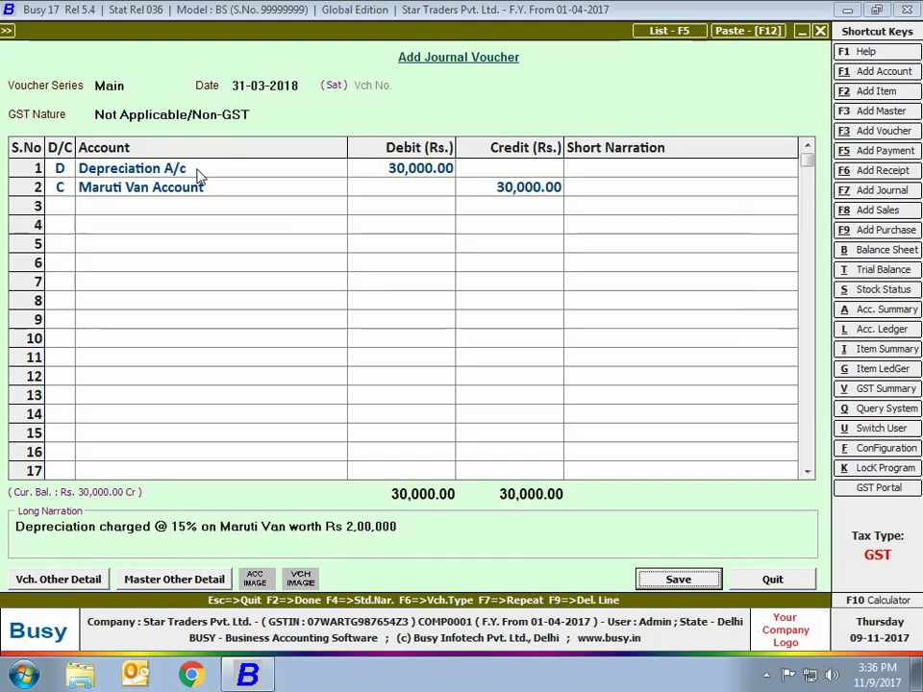
pyautogui.press('Return')
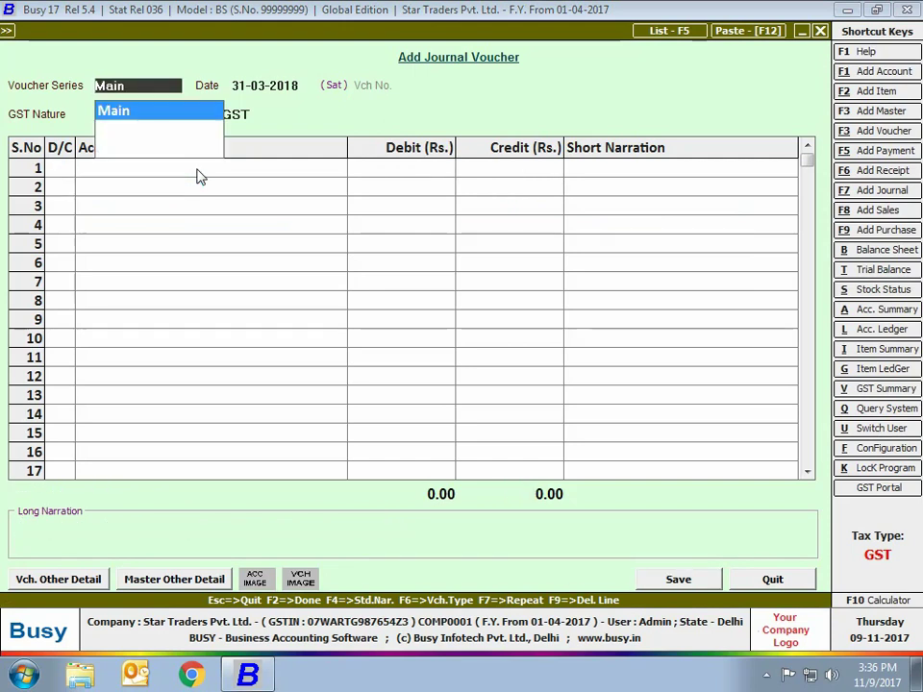
# In a new non-GST journal, debit Interest on Loan Account 100,000
pyautogui.press('Return')
pyautogui.press('Return')
pyautogui.press('Return')
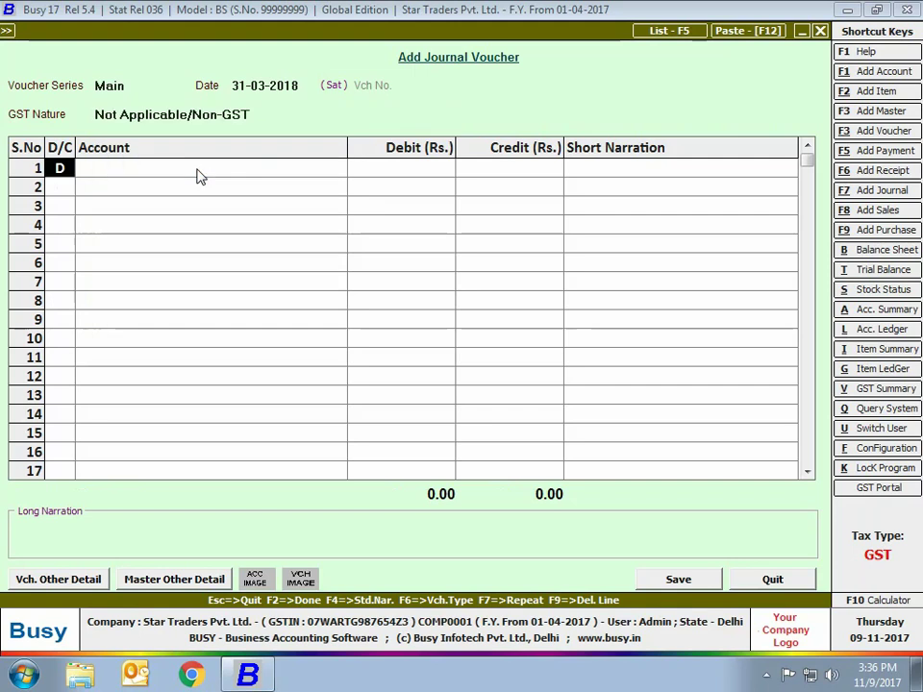
pyautogui.press('Return')
pyautogui.write('inter')
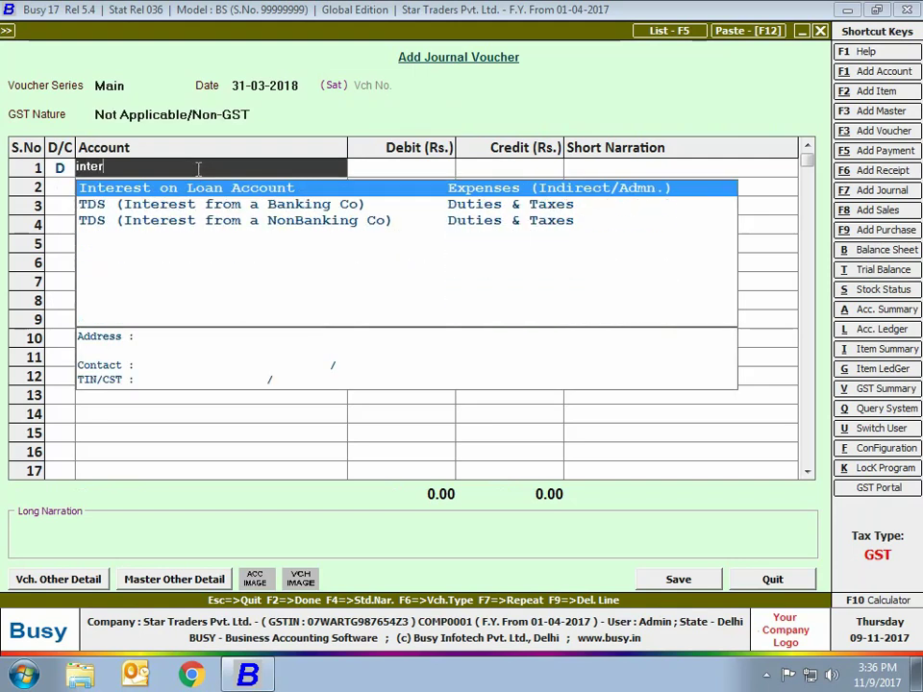
pyautogui.press('Return')
pyautogui.write('1000000.00')
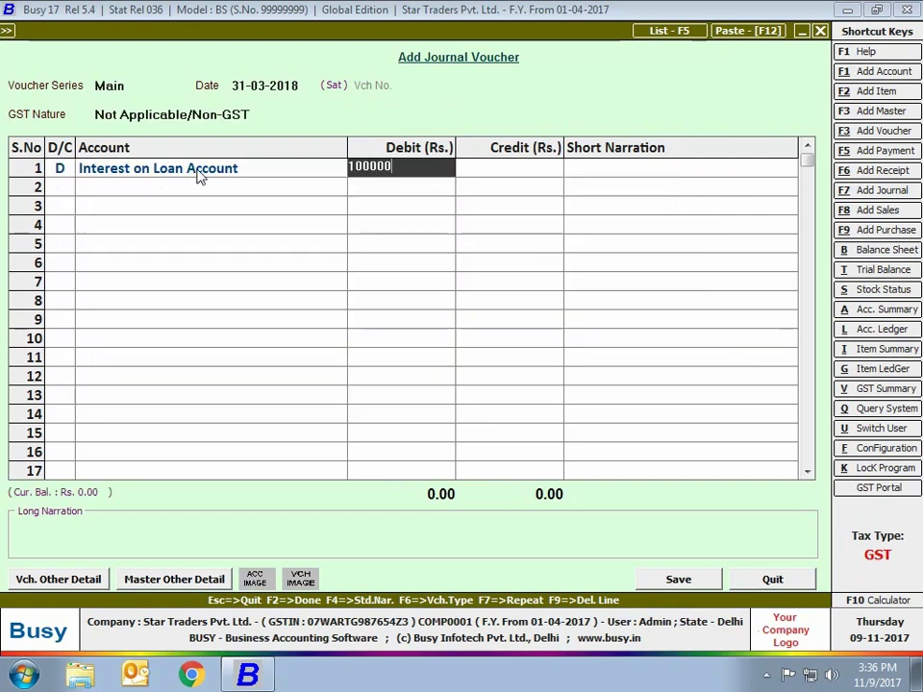
pyautogui.press('Return')
pyautogui.press('Return')
# Credit HDFC Loan Account 100,000 with narration 'Interest paid on loan taken from HDFC'
pyautogui.write('hdfc')
pyautogui.press('Down')
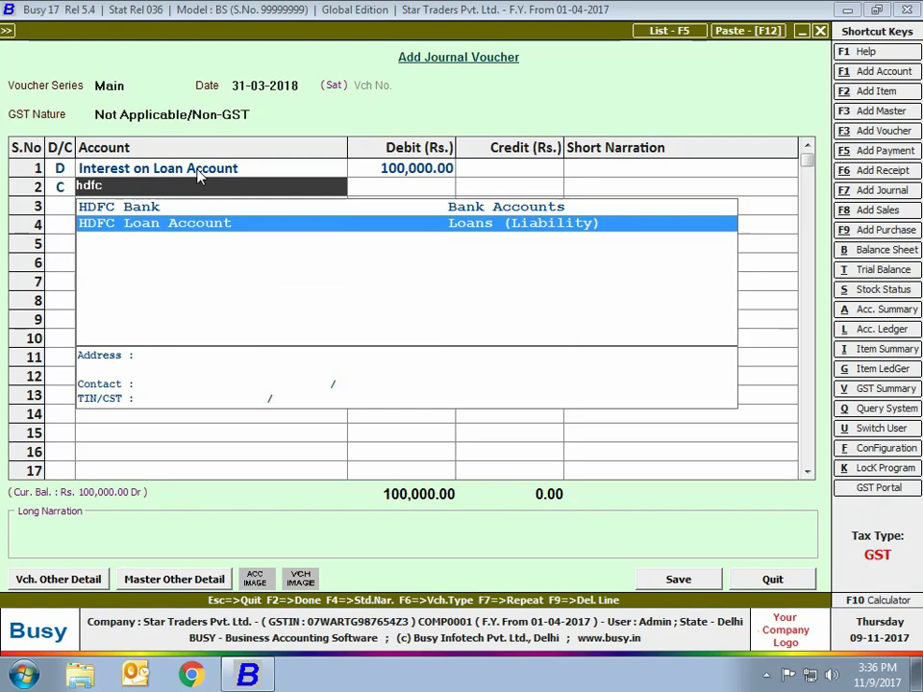
pyautogui.press('Return')
pyautogui.press('Return')
pyautogui.press('Return')
pyautogui.write('Interest pai')
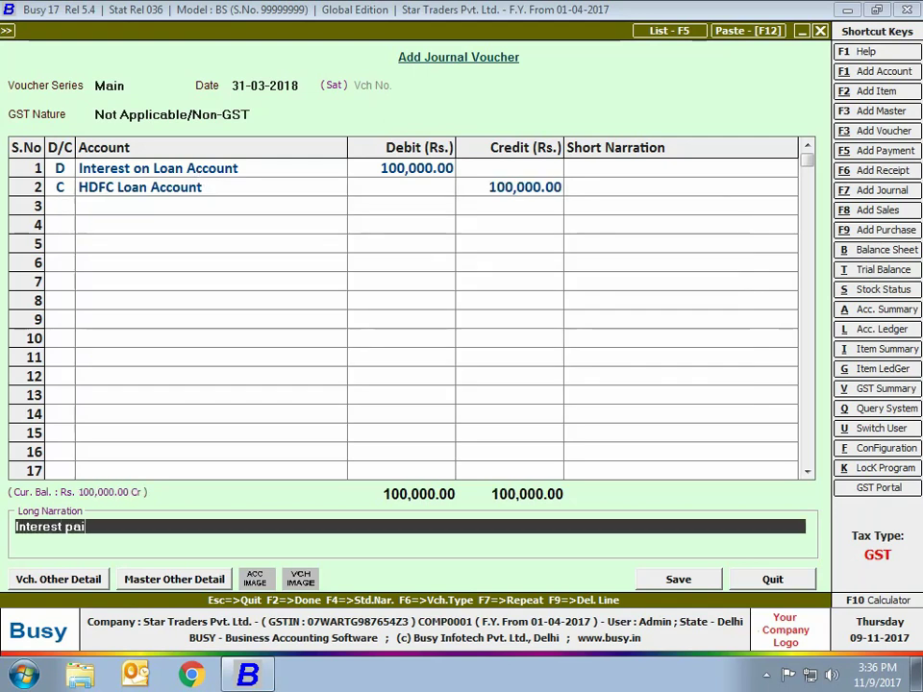
pyautogui.write('d on loan taken from HDFC')
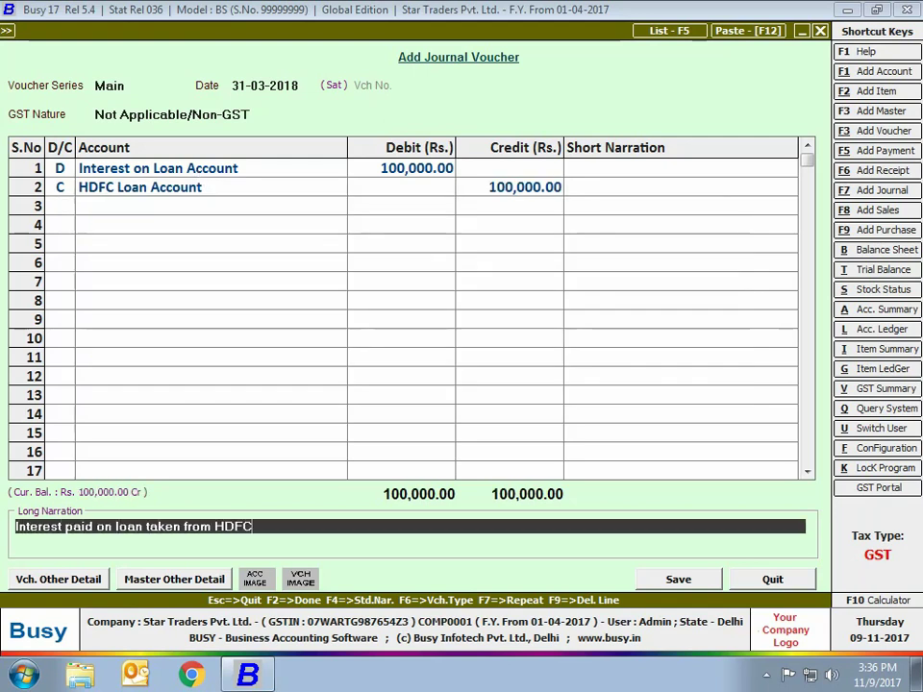
pyautogui.press('Return')
pyautogui.press('Return')
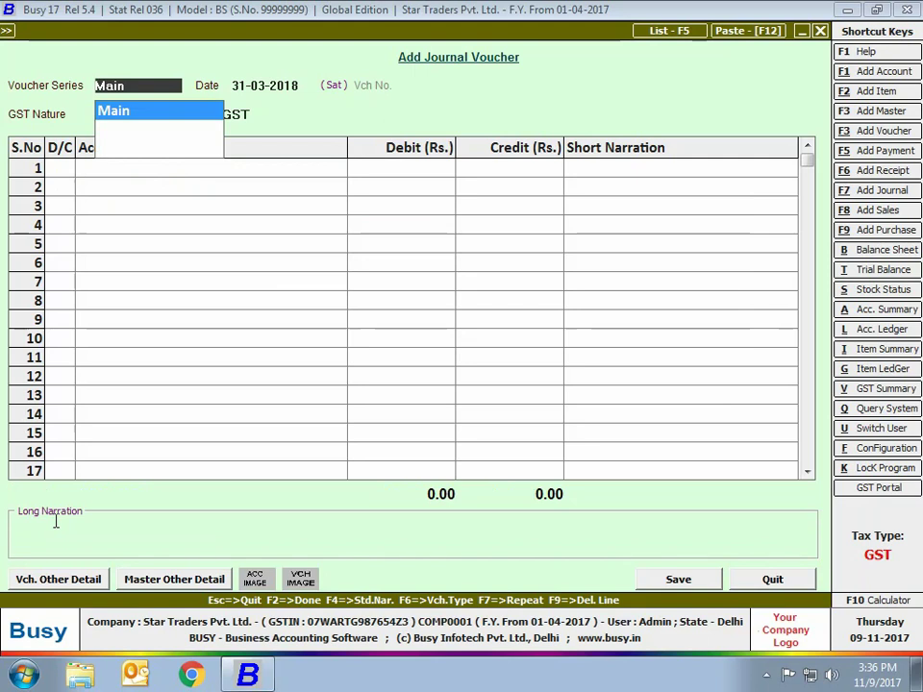
# In a new journal, debit Profit & Loss 500,000
pyautogui.press('Return')
pyautogui.press('Return')
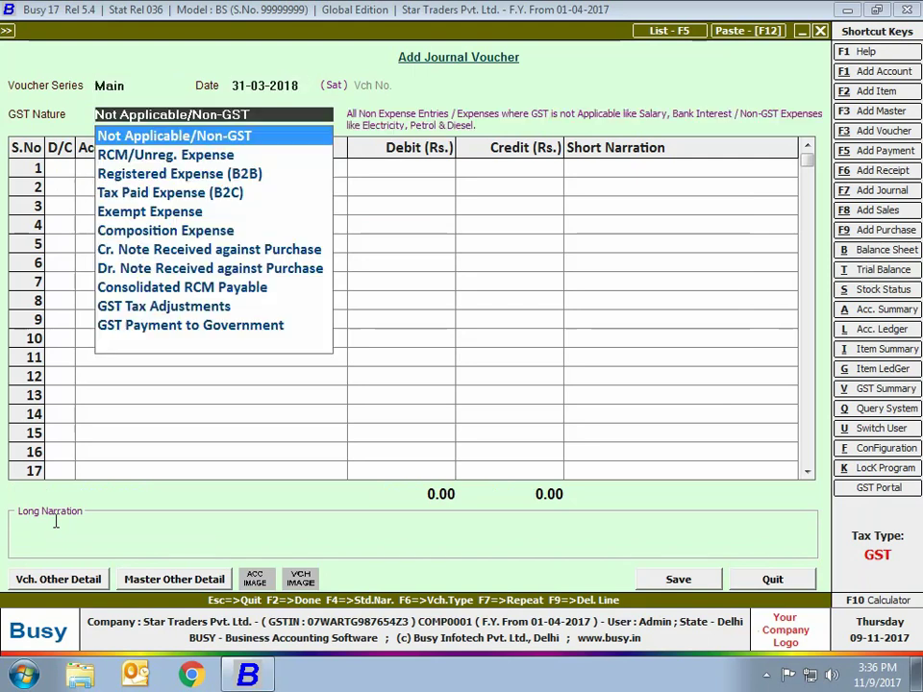
pyautogui.press('Return')
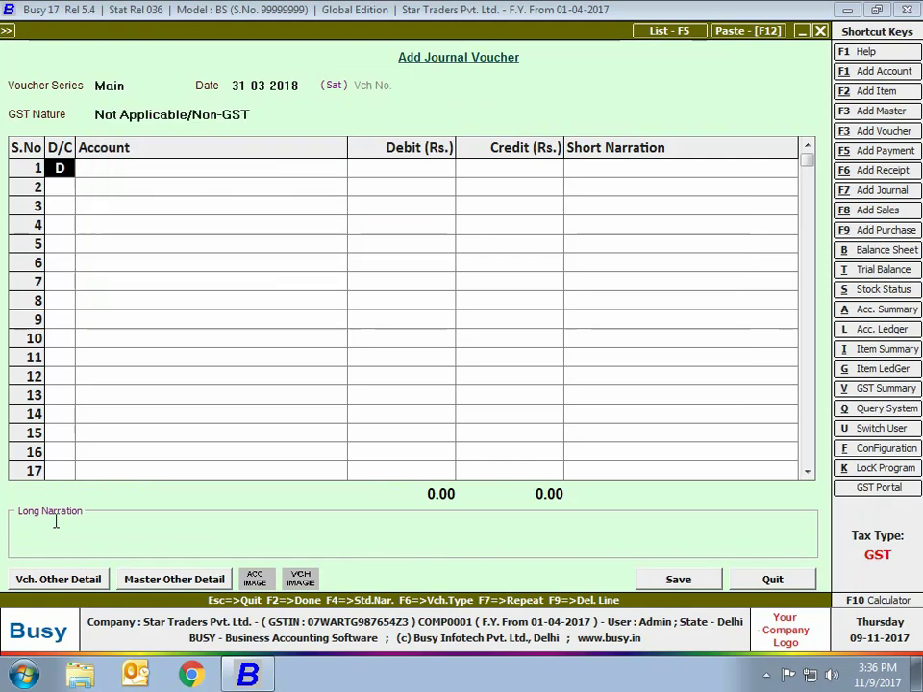
pyautogui.write('pr')
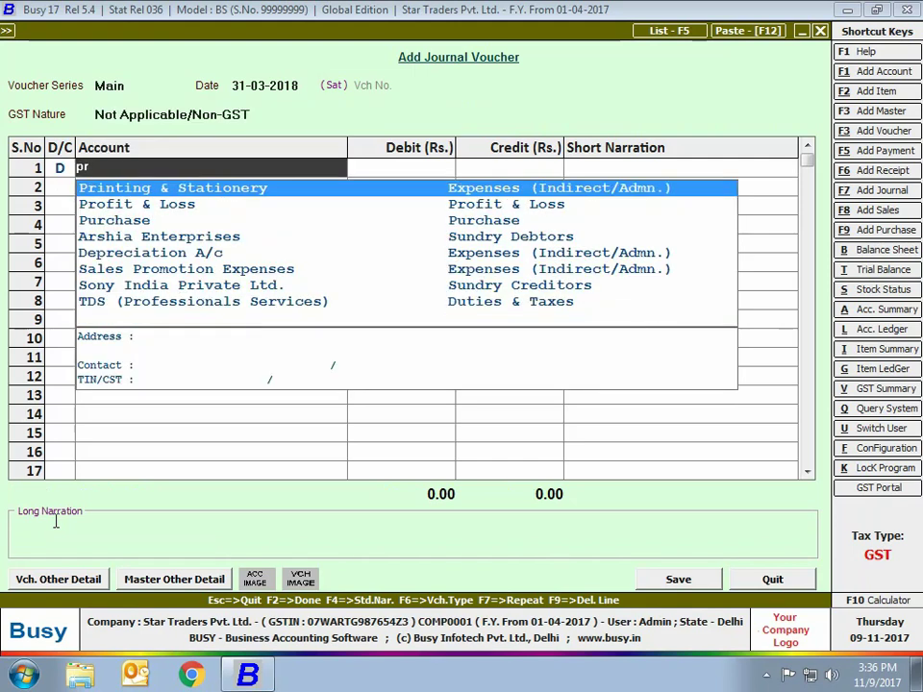
pyautogui.press('Down')
pyautogui.press('Return')
pyautogui.write('500,000')
pyautogui.press('Return')
pyautogui.press('Return')
pyautogui.press('Return')
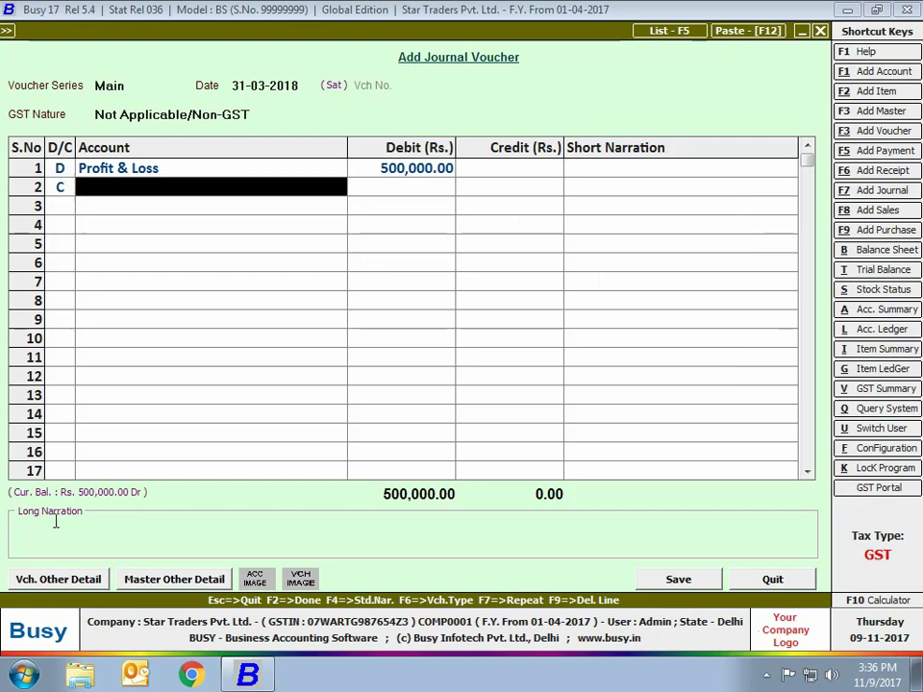
pyautogui.write('capi')
pyautogui.press('Return')
pyautogui.write('30')
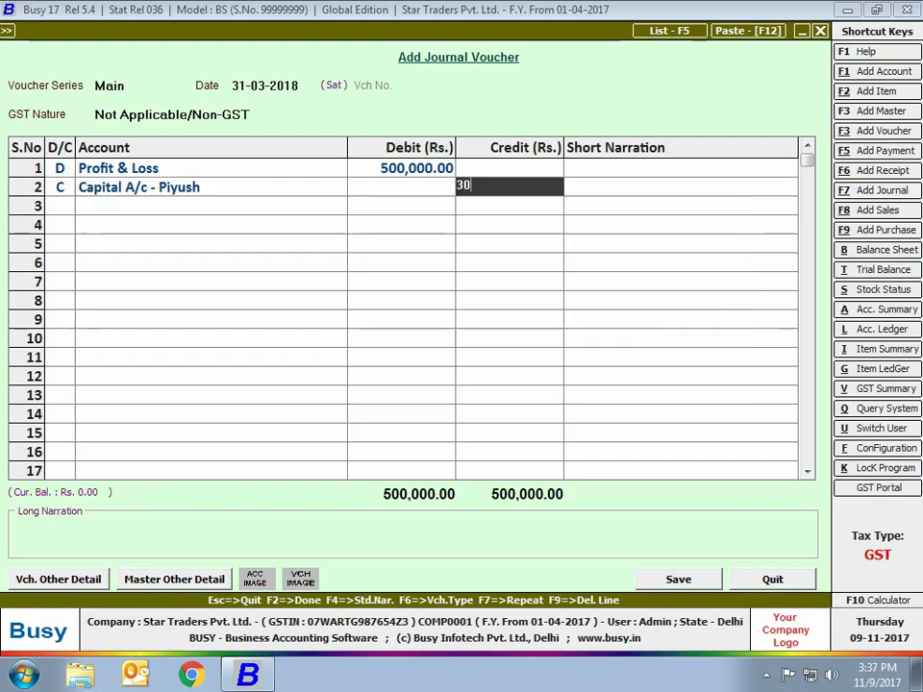
pyautogui.write('0,000')
pyautogui.press('Return')
pyautogui.press('Return')
pyautogui.press('Return')
pyautogui.write('cap')
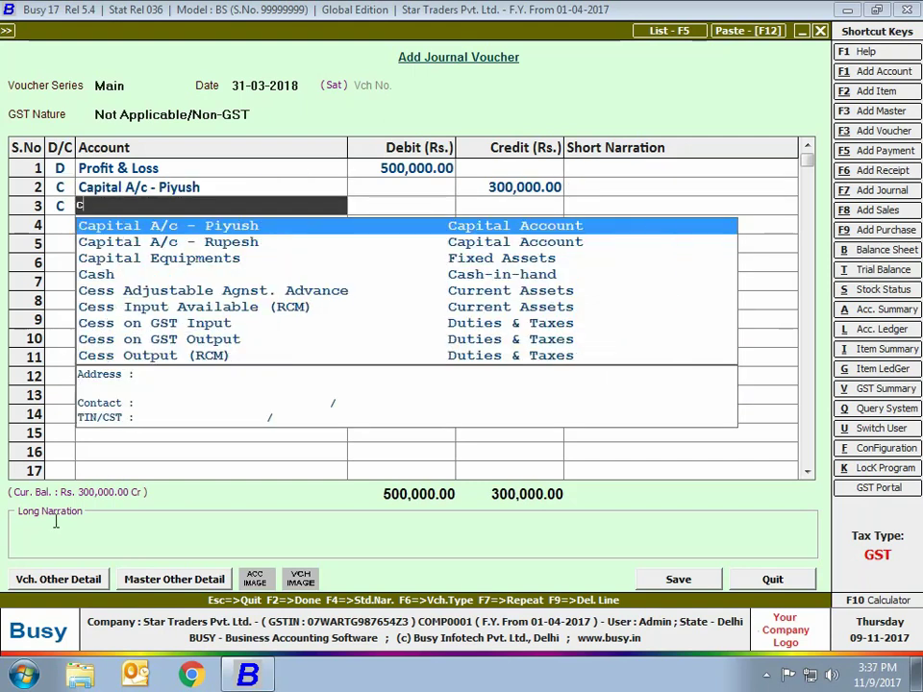
pyautogui.press('Down')
pyautogui.press('Return')
pyautogui.press('Return')
pyautogui.press('Return')
pyautogui.press('Return')
pyautogui.write("Profit transferred to Partner's a")
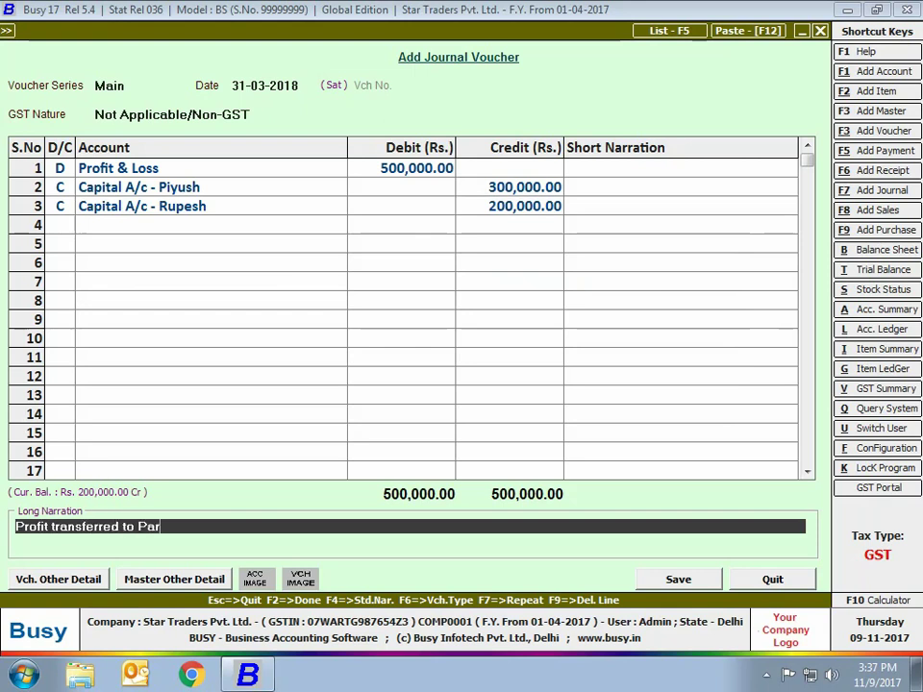
pyautogui.write('ccount')
pyautogui.click(679, 577)
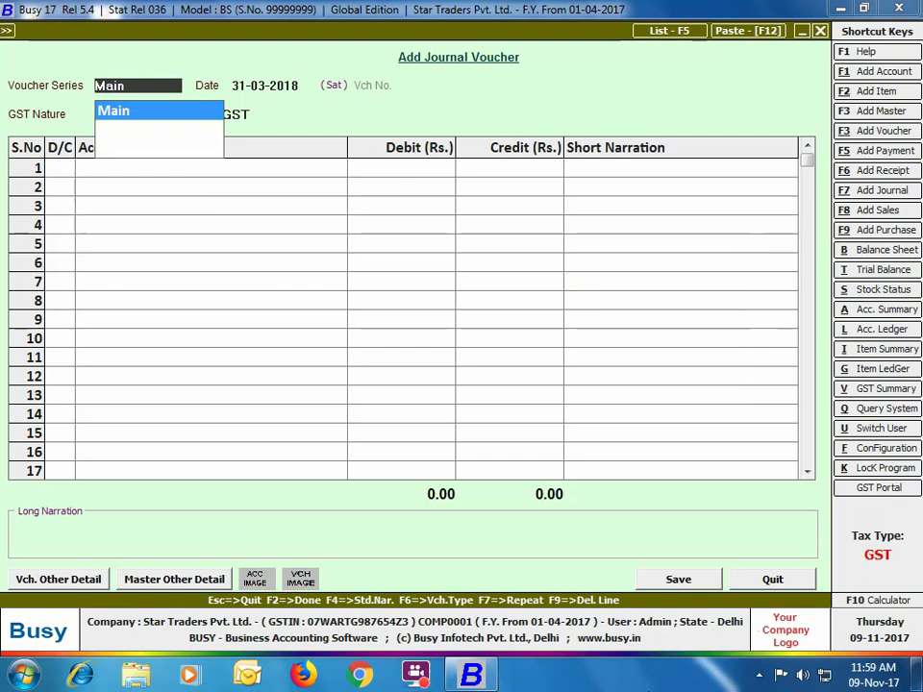
# Set the new journal's GST nature to GST Payment to Government
pyautogui.press('Return')
pyautogui.press('Return')
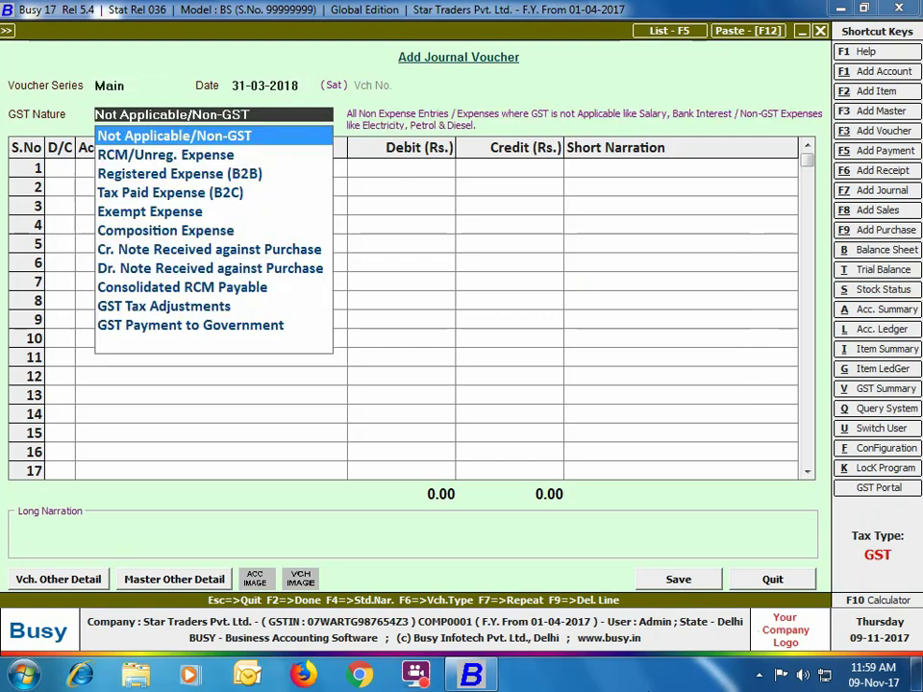
pyautogui.write('gst')
pyautogui.press('Down')
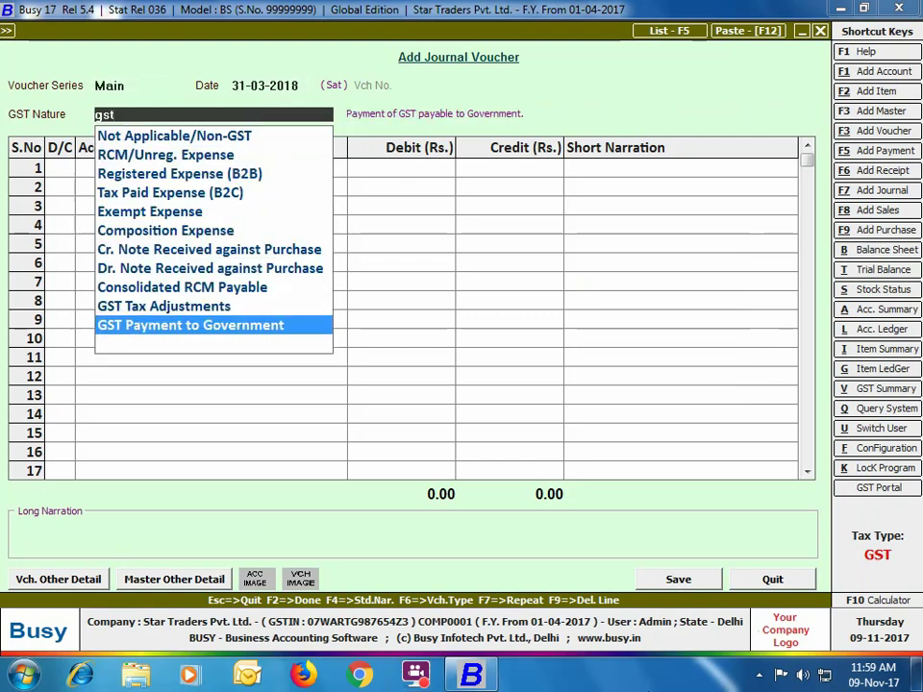
pyautogui.press('Return')
# Debit CGST Output 5,000 and SGST Output 5,000
pyautogui.press('Return')
pyautogui.write('cgst')
pyautogui.press('Down')
pyautogui.press('Down')
pyautogui.press('Down')
pyautogui.press('Return')
pyautogui.write('5000')
pyautogui.press('Return')
pyautogui.press('Return')
pyautogui.write('dsgs')
pyautogui.press('Down')
pyautogui.press('Down')
pyautogui.press('Down')
pyautogui.press('Return')
pyautogui.write('5,000')
pyautogui.press('Return')
pyautogui.press('Return')
pyautogui.press('Return')
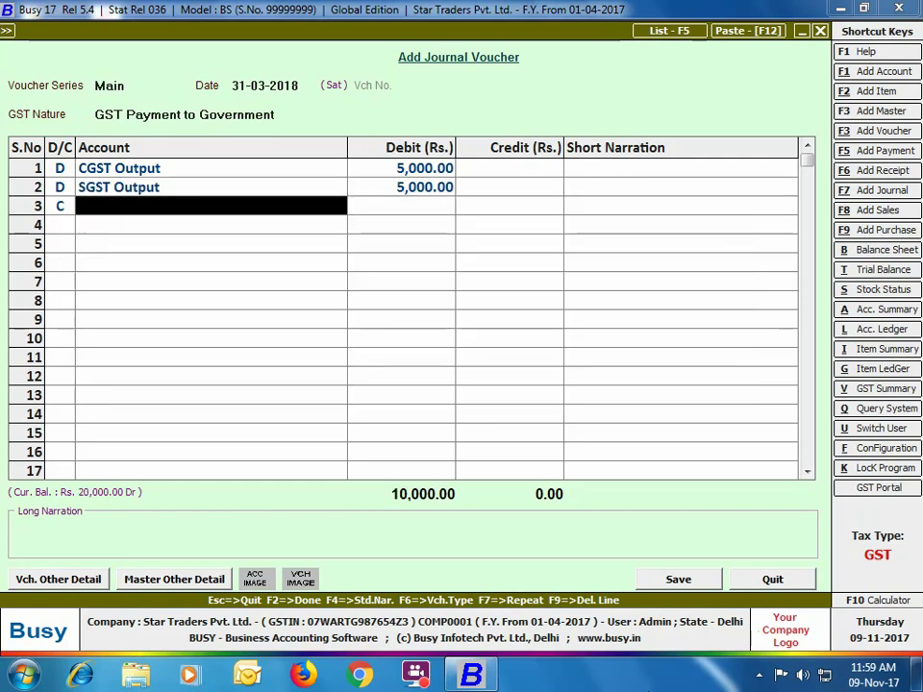
# Begin a new account master named GST Payable for the credit side
pyautogui.hotkey('alt', 'f1')
pyautogui.write('GST Payable')
pyautogui.press('Return')
pyautogui.press('Return')
pyautogui.press('Return')
# Put GST Payable in the Current Liabilities group, save it, and accept its 10,000 credit
pyautogui.write('cur')
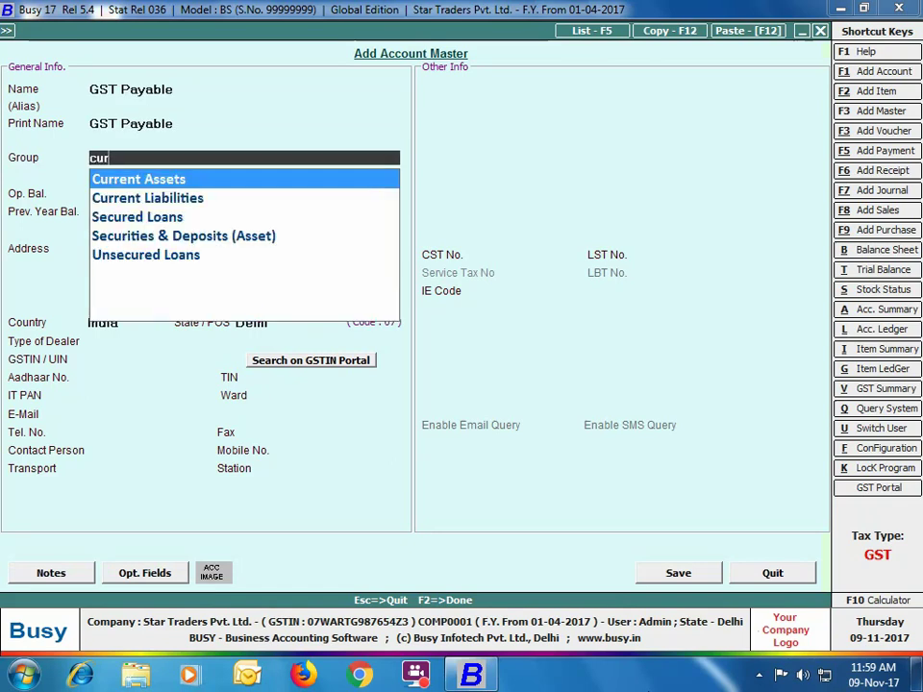
pyautogui.press('Down')
pyautogui.press('Return')
pyautogui.press('F2')
pyautogui.press('Return')
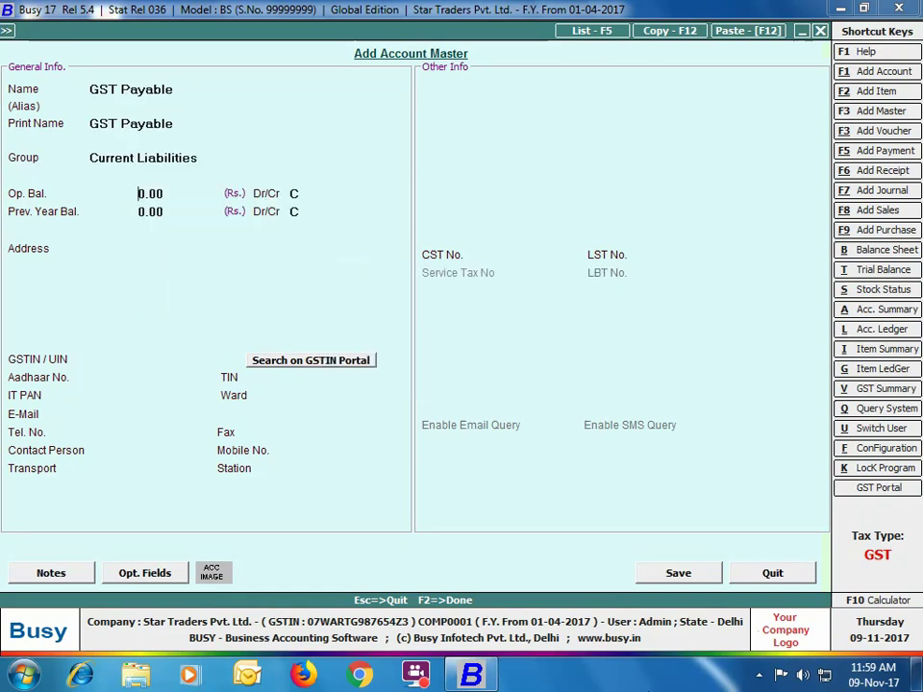
pyautogui.press('Return')
pyautogui.press('Return')
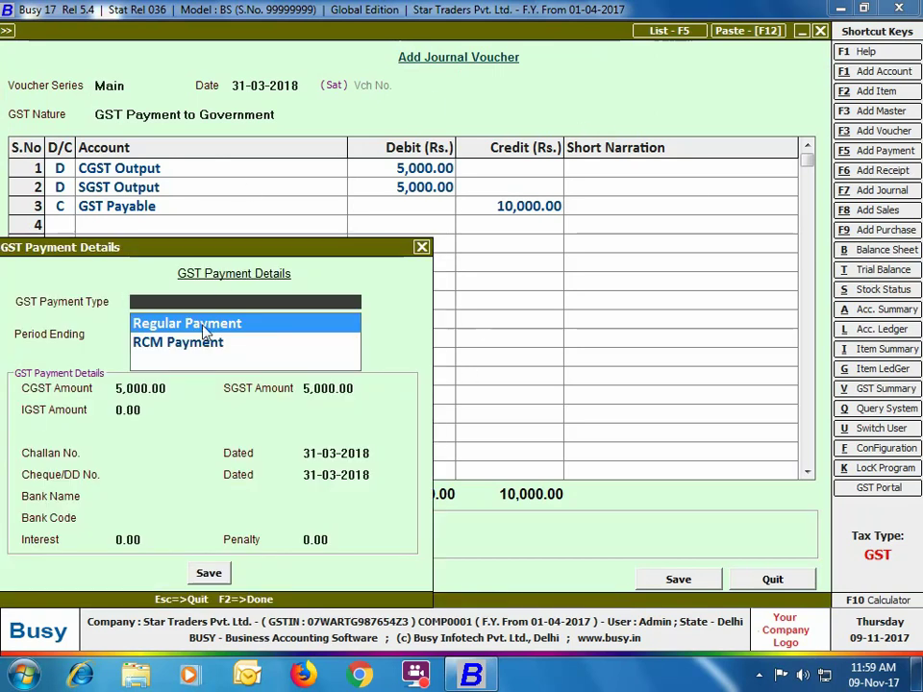
# Choose Regular Payment with period ending 31-03-2018 and confirm saving the voucher
pyautogui.click(236, 327)
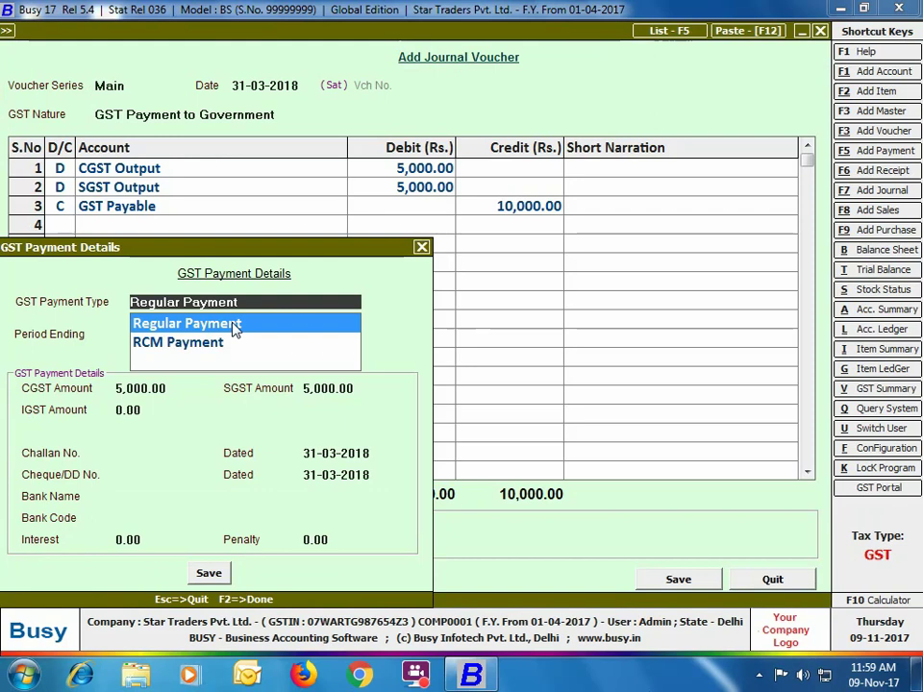
pyautogui.click(236, 327)
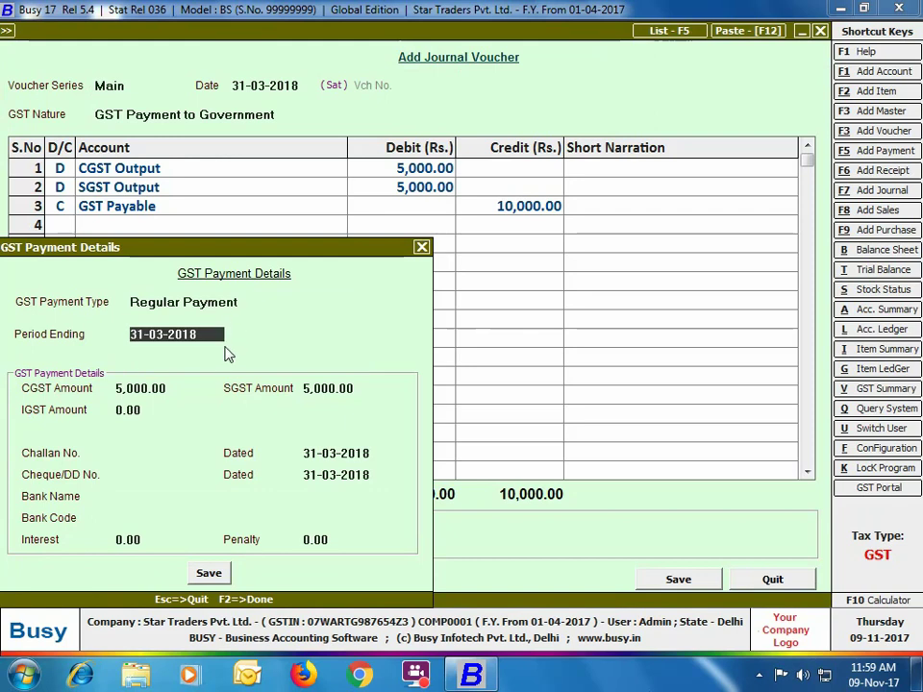
pyautogui.click(209, 573)
pyautogui.click(503, 377)
# Close the voucher and create the new financial year from 01-04-2018 via Change Financial Year
pyautogui.click(762, 583)
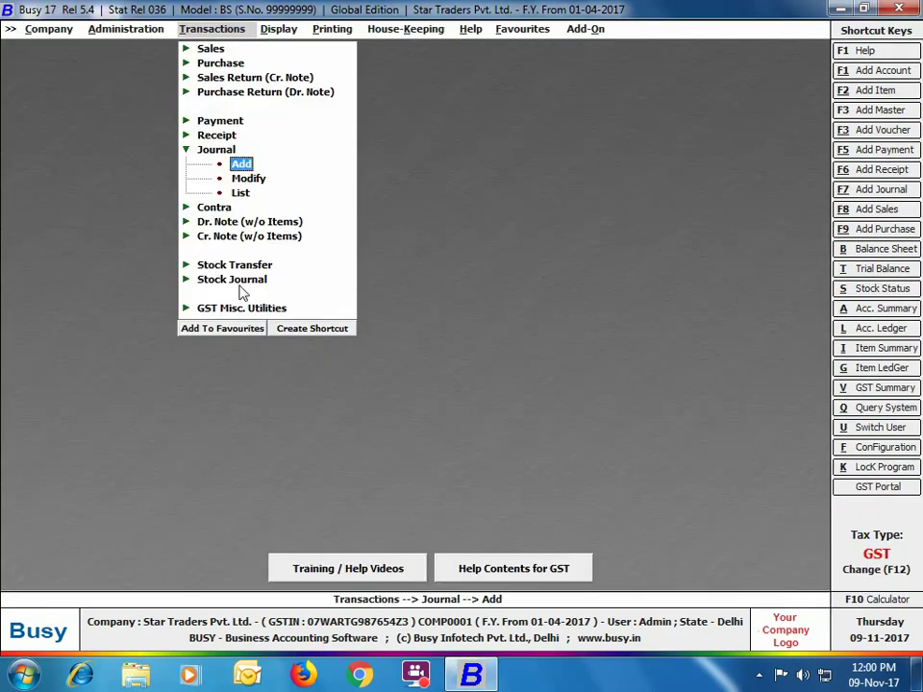
pyautogui.click(146, 31)
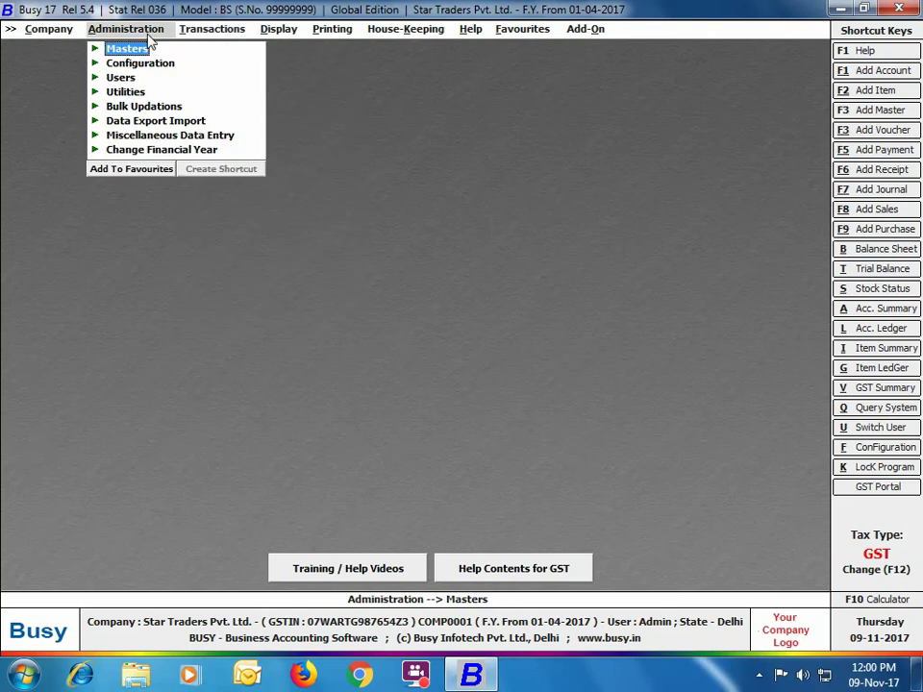
pyautogui.click(151, 150)
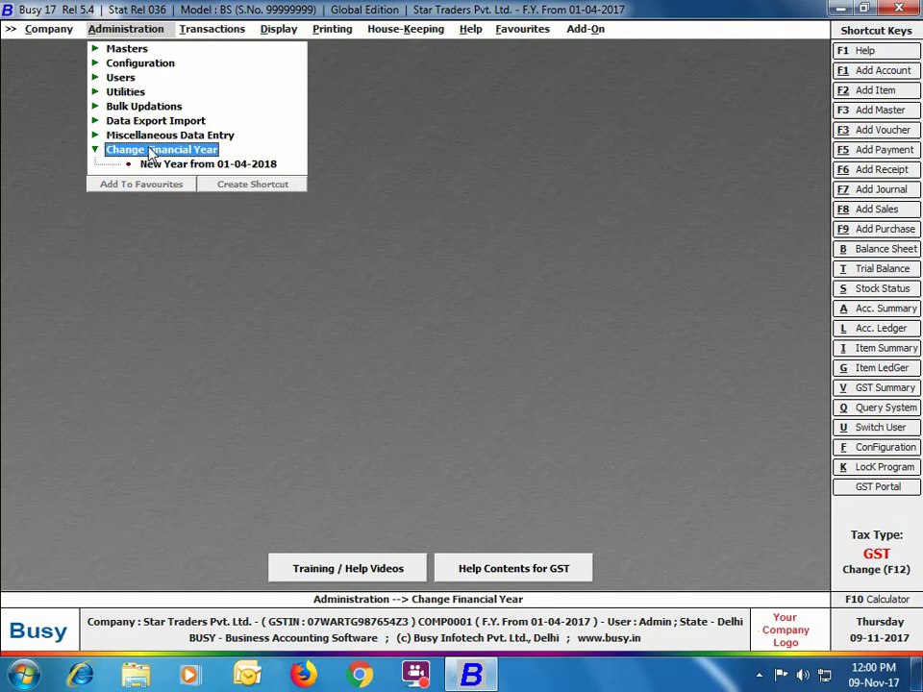
pyautogui.click(154, 165)
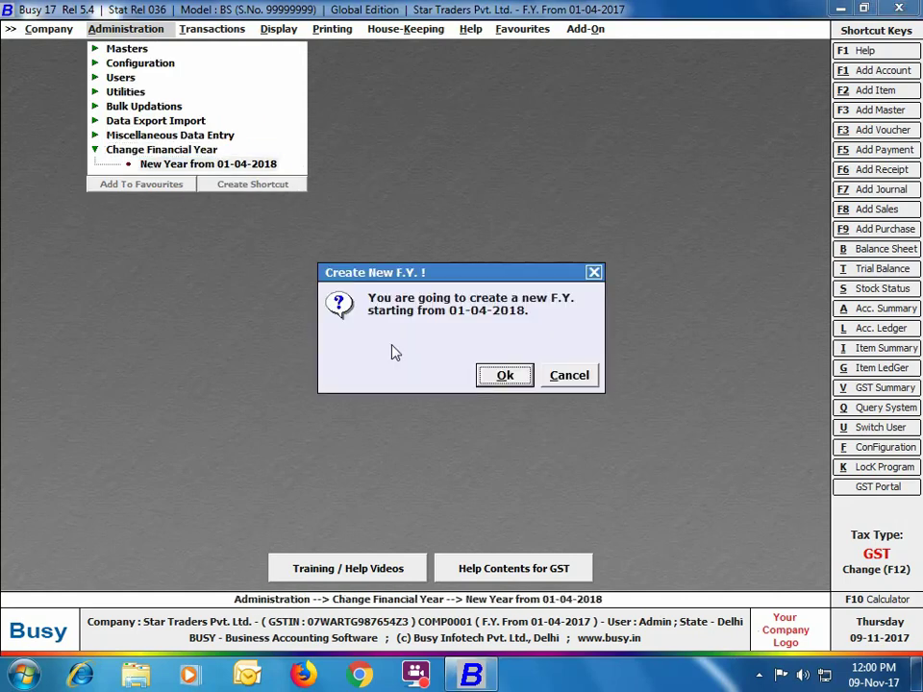
pyautogui.click(503, 375)
pyautogui.click(159, 327)
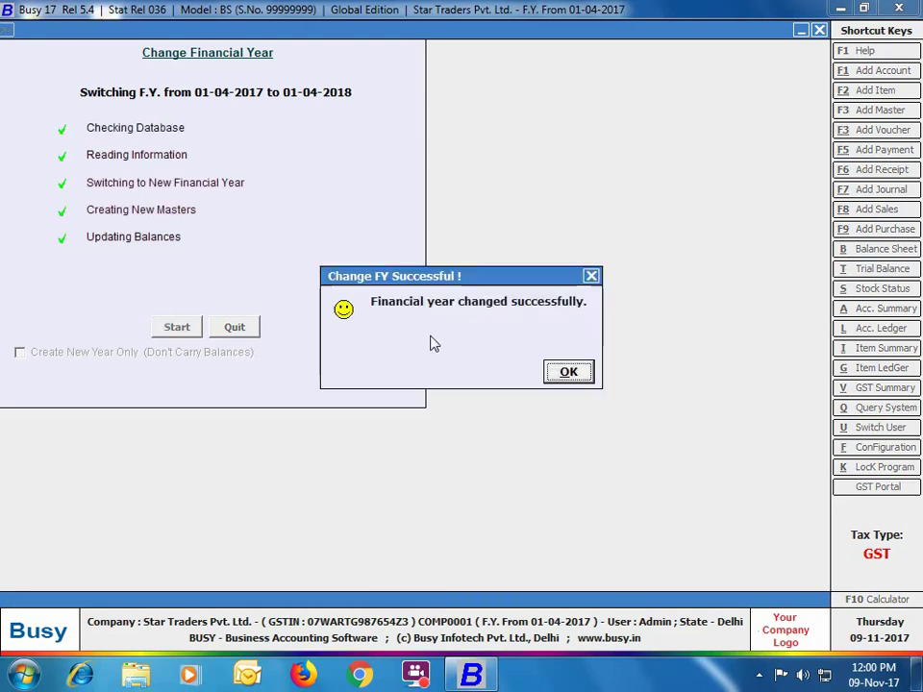
pyautogui.click(568, 373)
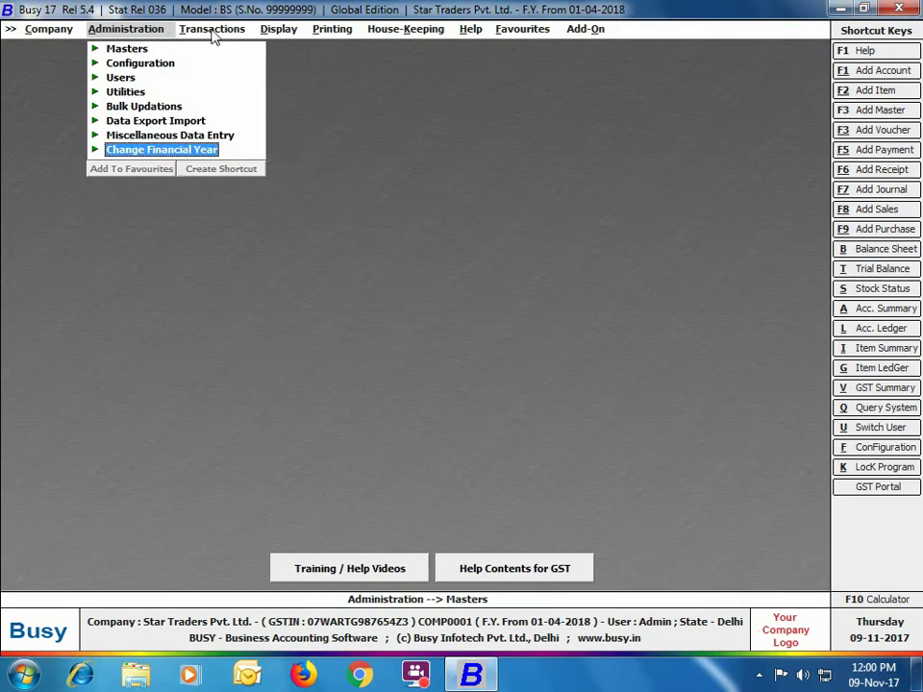
pyautogui.press('Right')
# Start a new non-GST payment voucher dated 10-04-2018
pyautogui.click(218, 123)
pyautogui.click(241, 131)
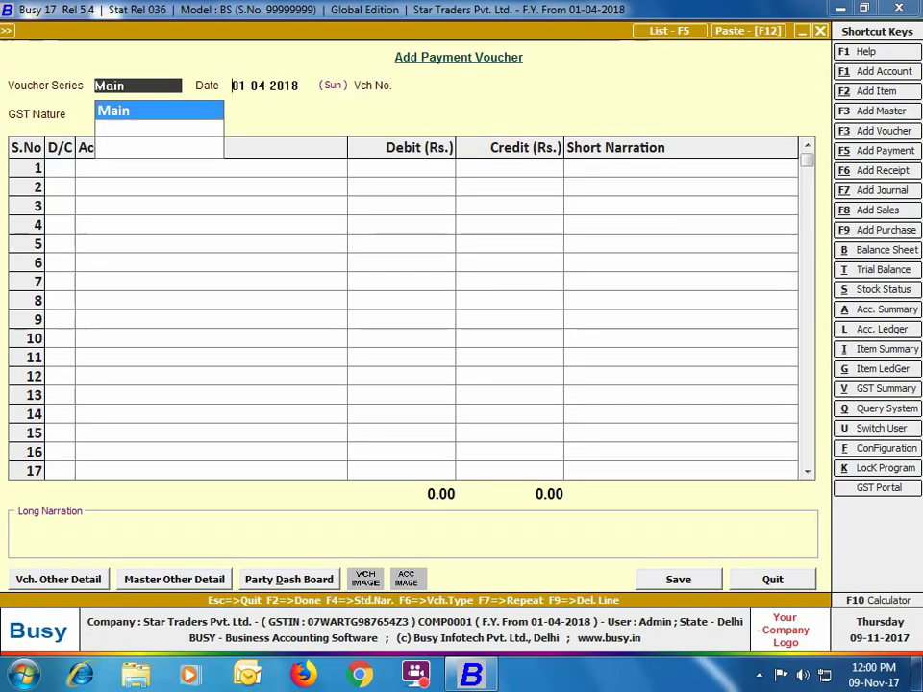
pyautogui.press('Return')
pyautogui.write('10-04')
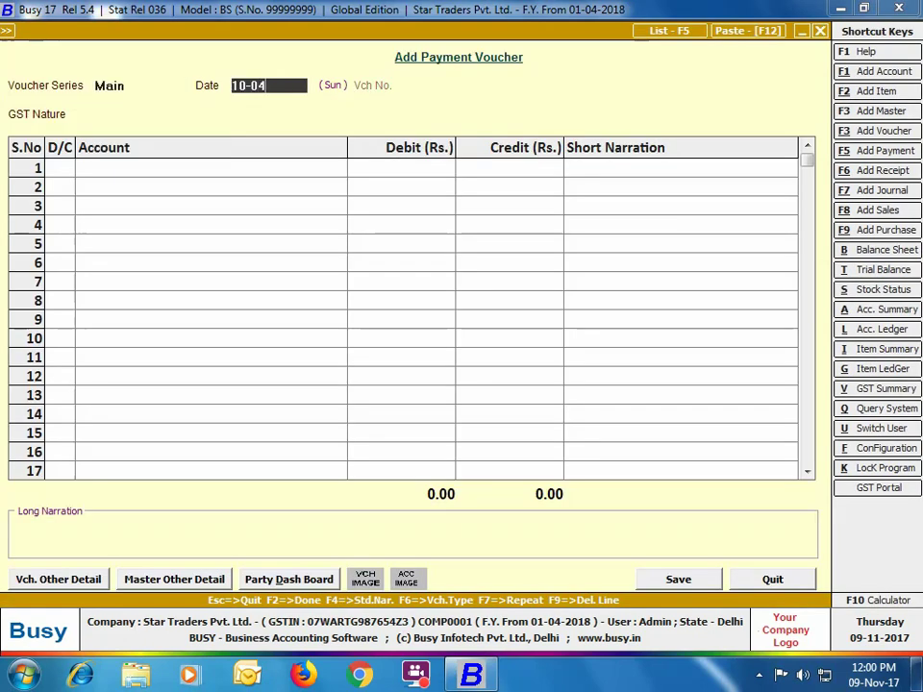
pyautogui.press('Return')
pyautogui.press('Return')
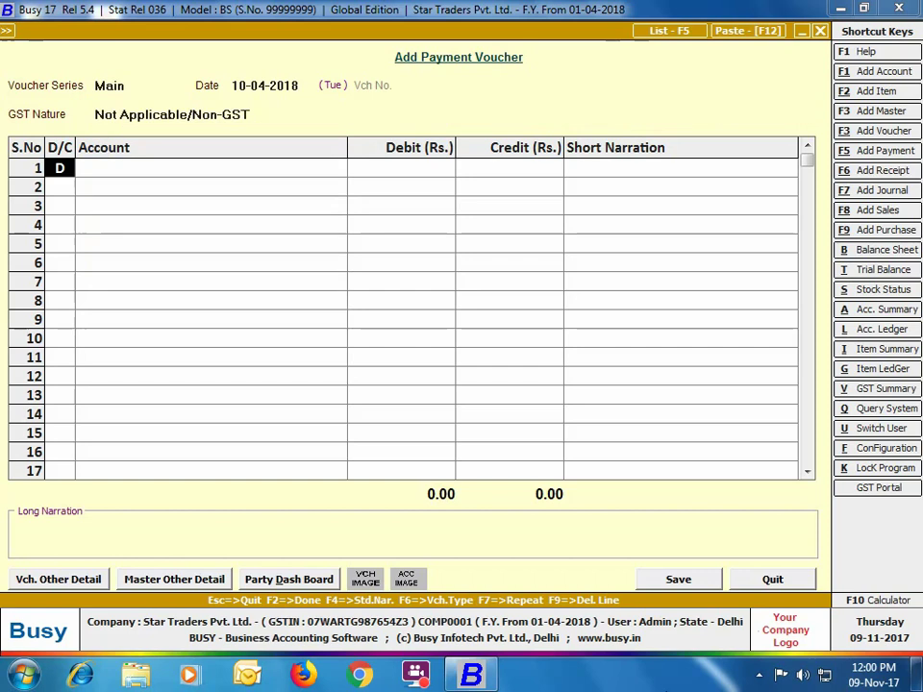
pyautogui.press('Return')
# Debit GST Payable 10,000, credit HDFC Bank, save and close the voucher
pyautogui.write('gst')
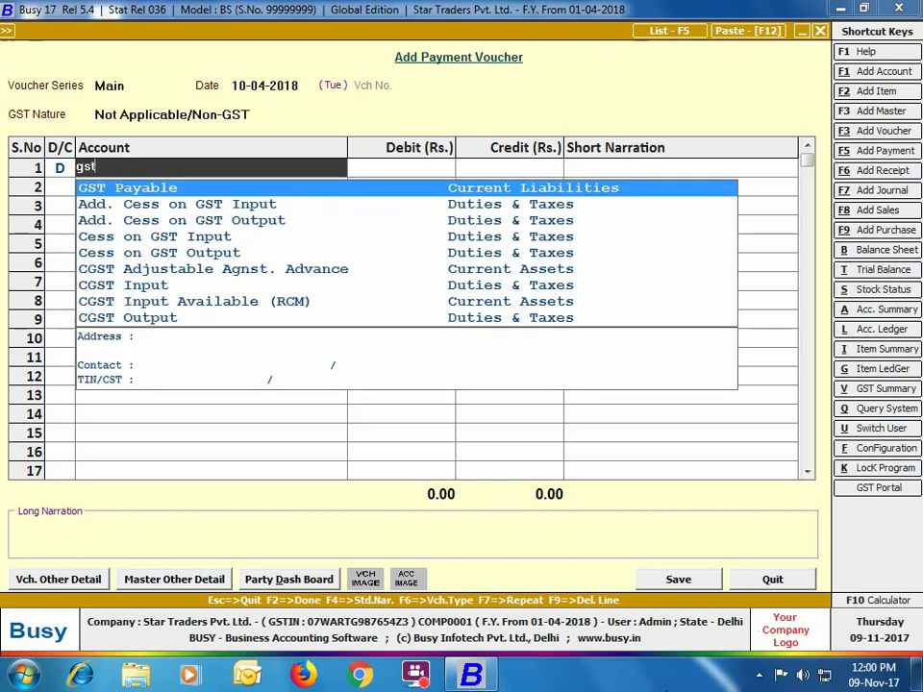
pyautogui.press('Return')
pyautogui.write('10000')
pyautogui.press('Return')
pyautogui.press('Return')
pyautogui.press('Return')
pyautogui.write('hd')
pyautogui.press('Return')
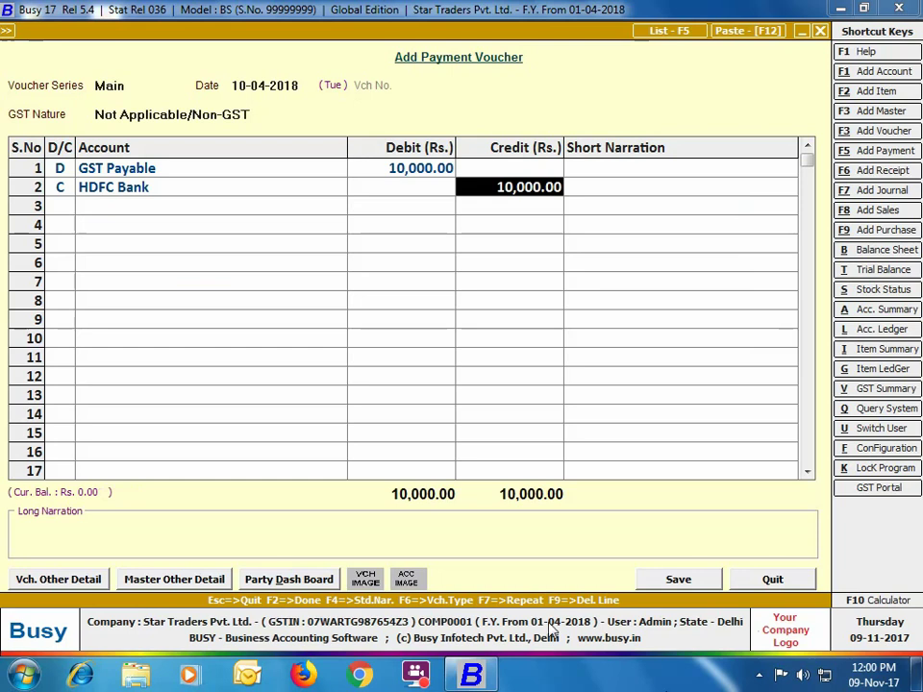
pyautogui.click(673, 582)
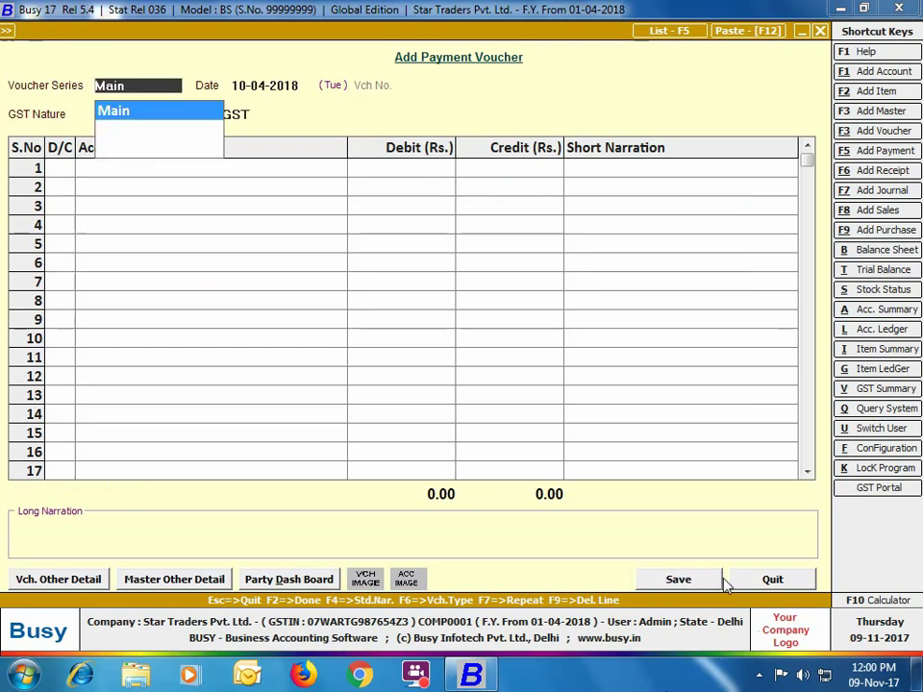
pyautogui.click(759, 583)
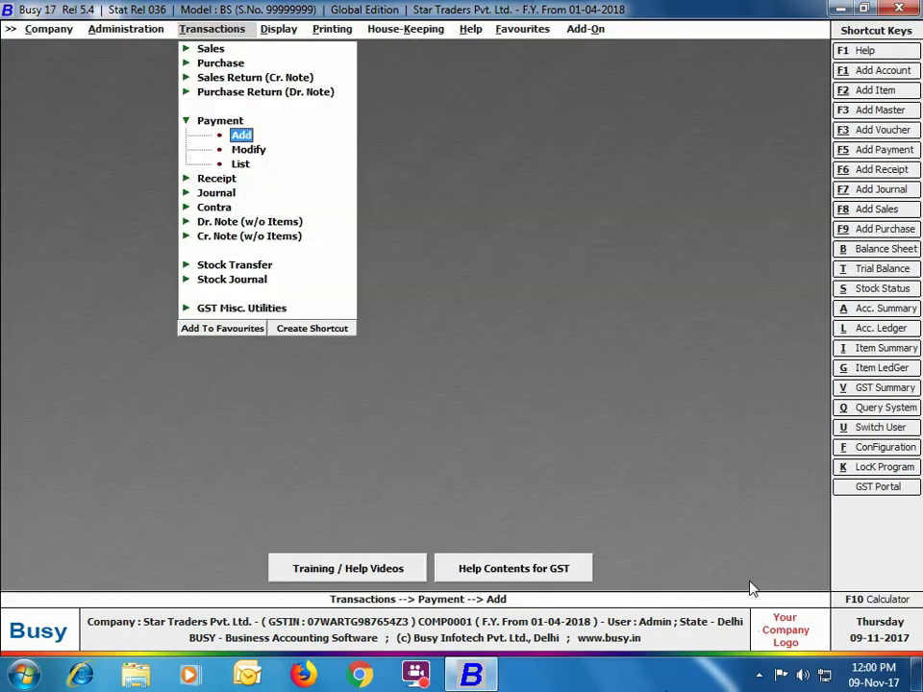
# Change the financial year back to the one from 01-04-2017 and acknowledge the success message
pyautogui.click(119, 37)
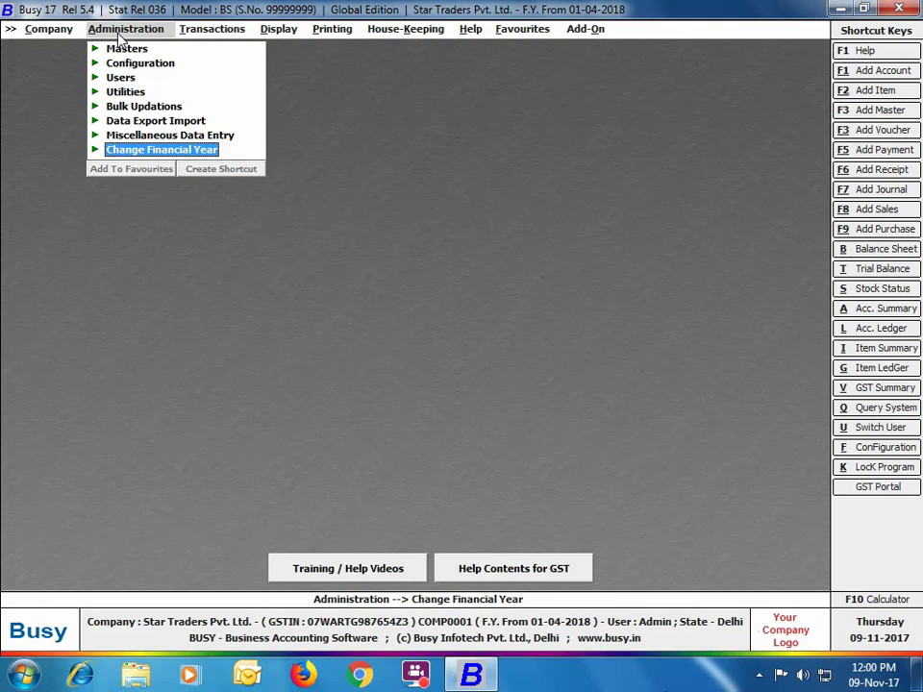
pyautogui.click(162, 149)
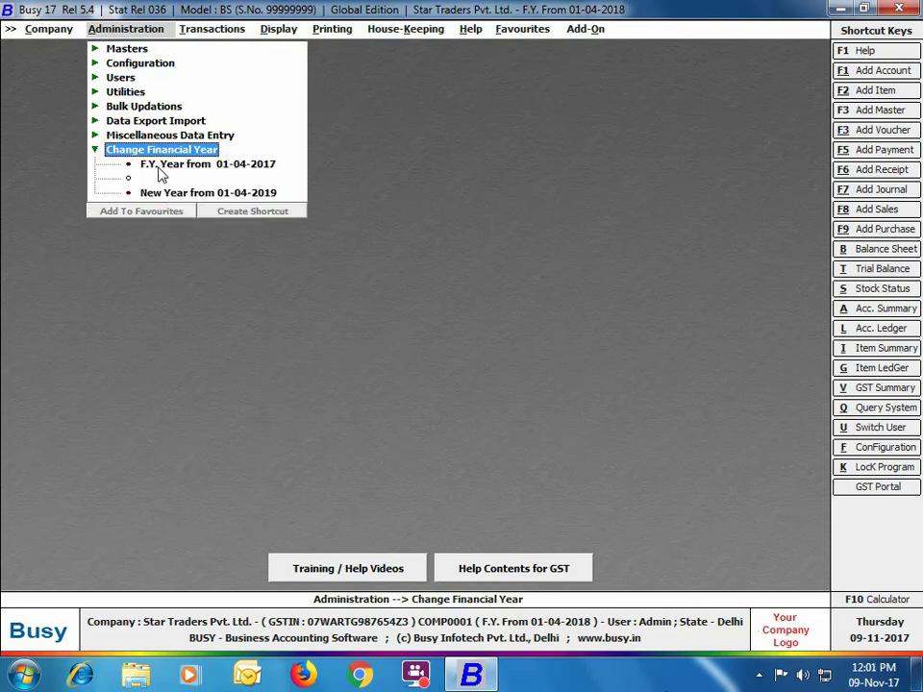
pyautogui.click(161, 169)
pyautogui.click(499, 375)
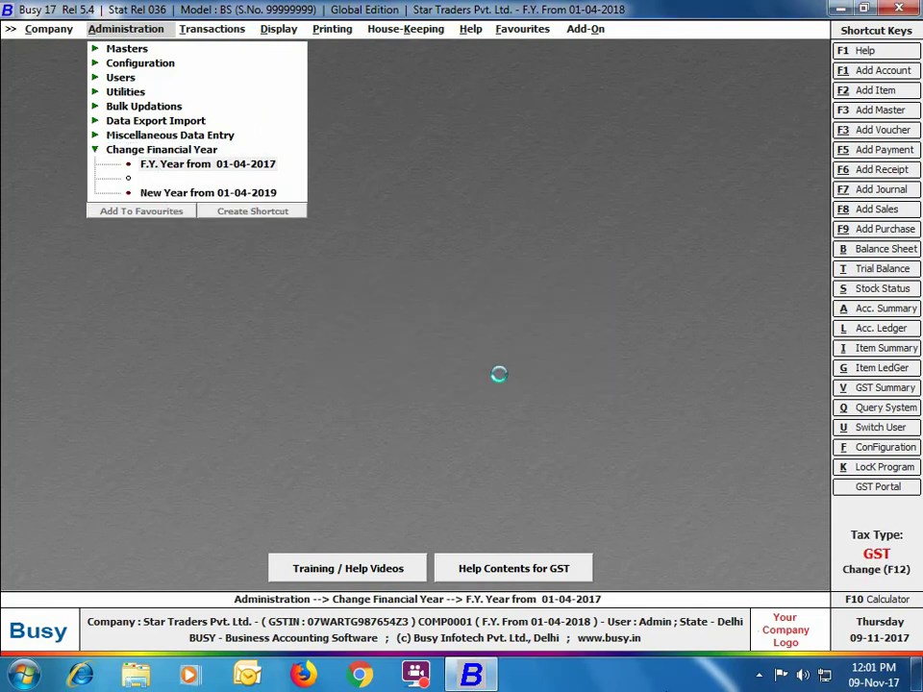
pyautogui.click(567, 374)
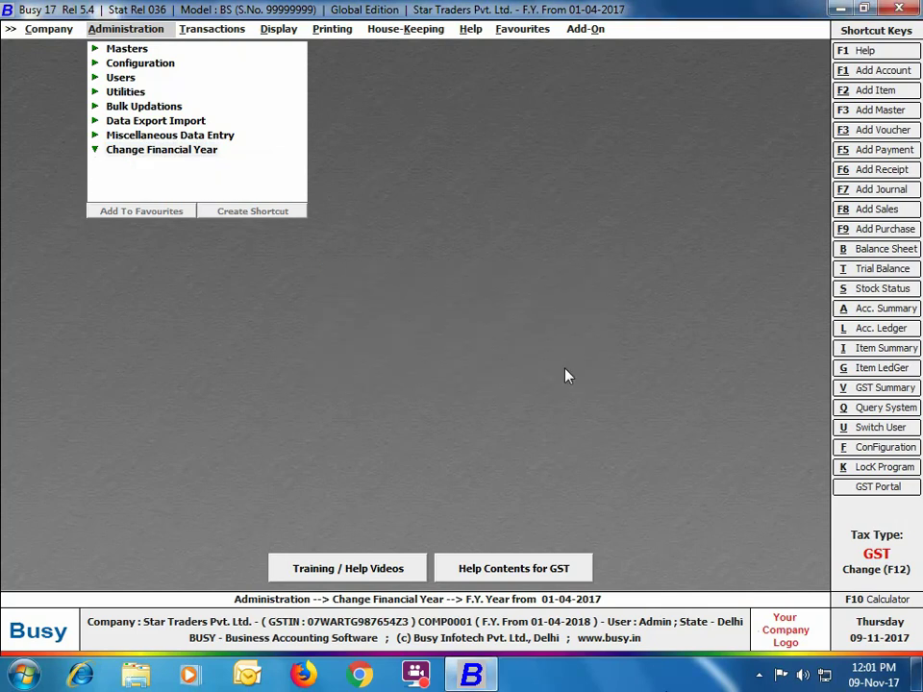
# Reopen the GST payment journal for modification in the Main series and reach its Regular Payment details
pyautogui.click(202, 30)
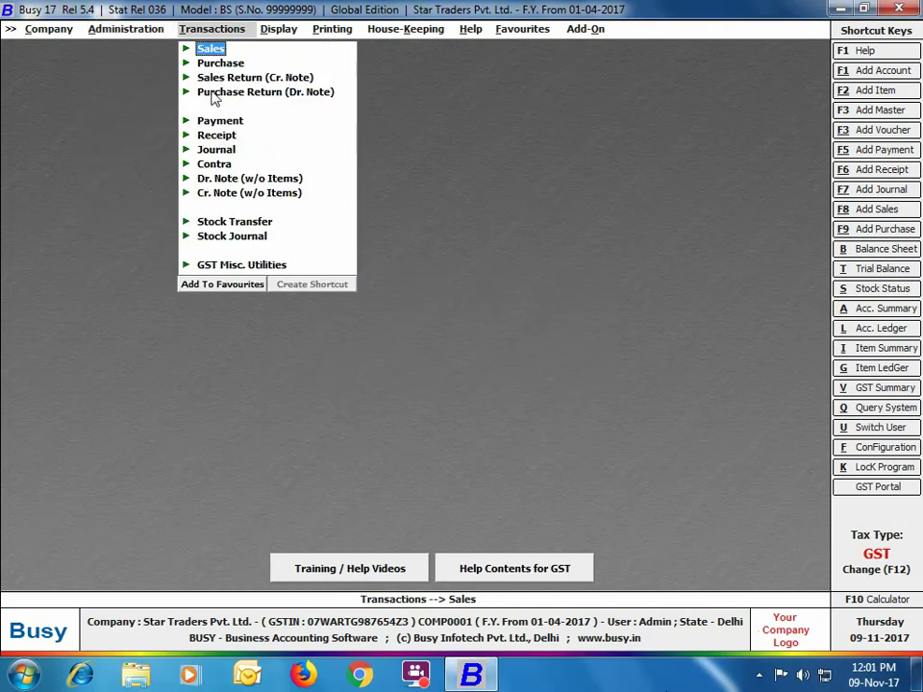
pyautogui.click(215, 149)
pyautogui.click(233, 179)
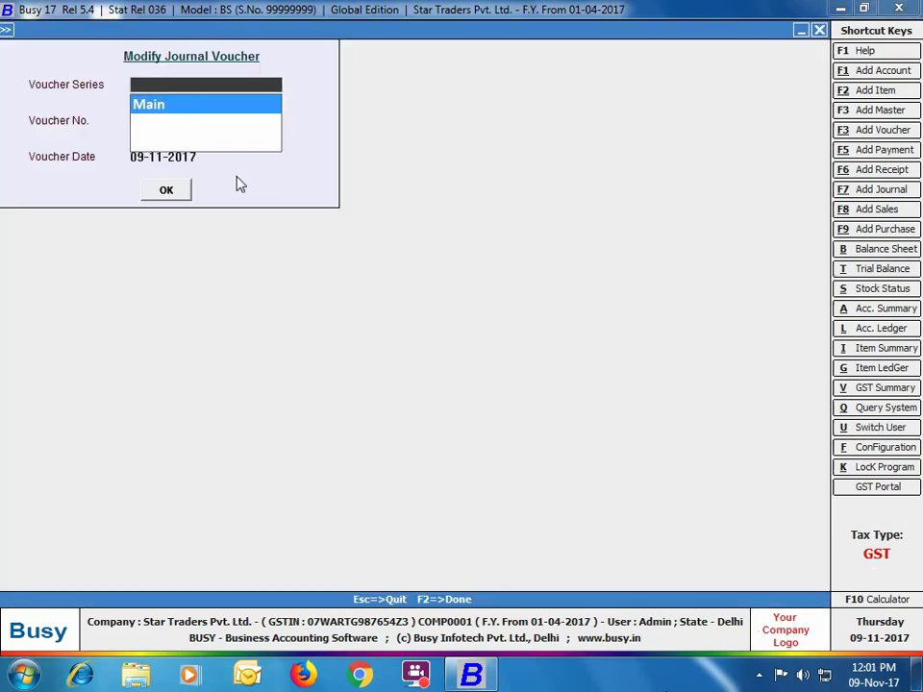
pyautogui.press('Return')
pyautogui.click(161, 196)
pyautogui.click(689, 579)
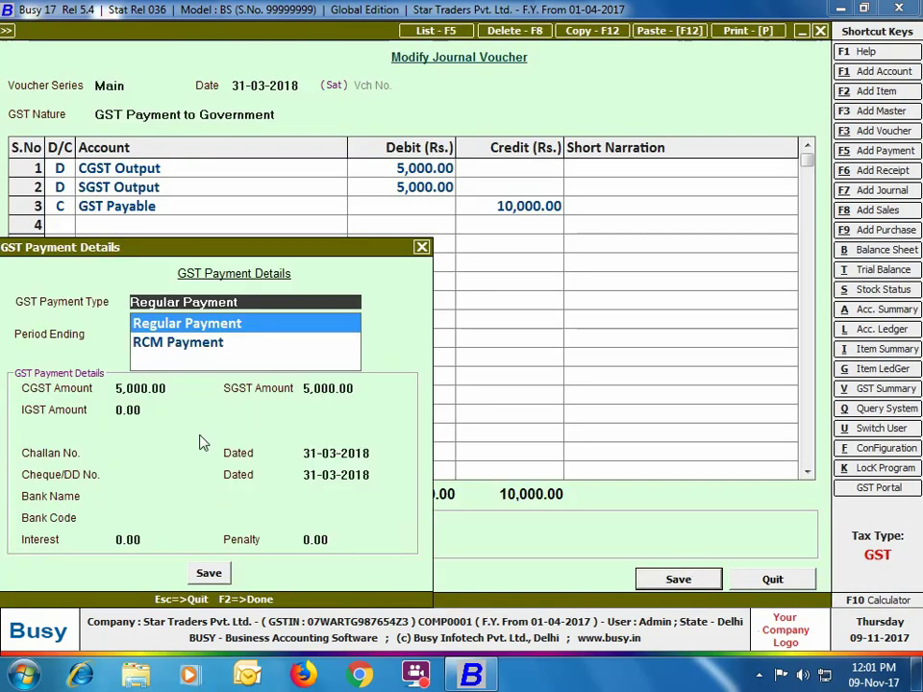
pyautogui.click(165, 452)
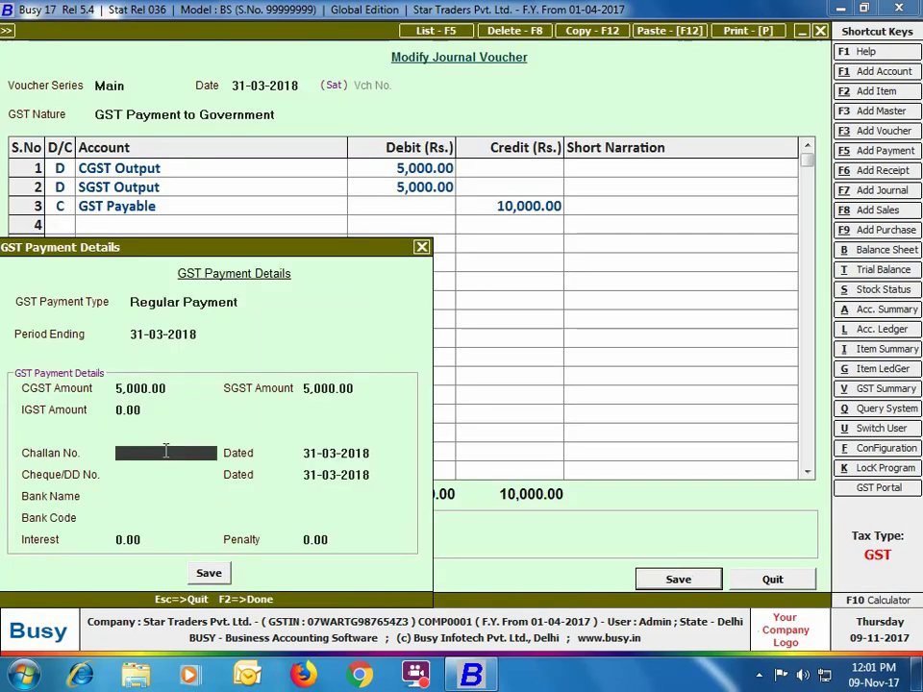
# Enter challan 123 dated 10-04-2017 and cheque number 009876
pyautogui.write('123')
pyautogui.press('Return')
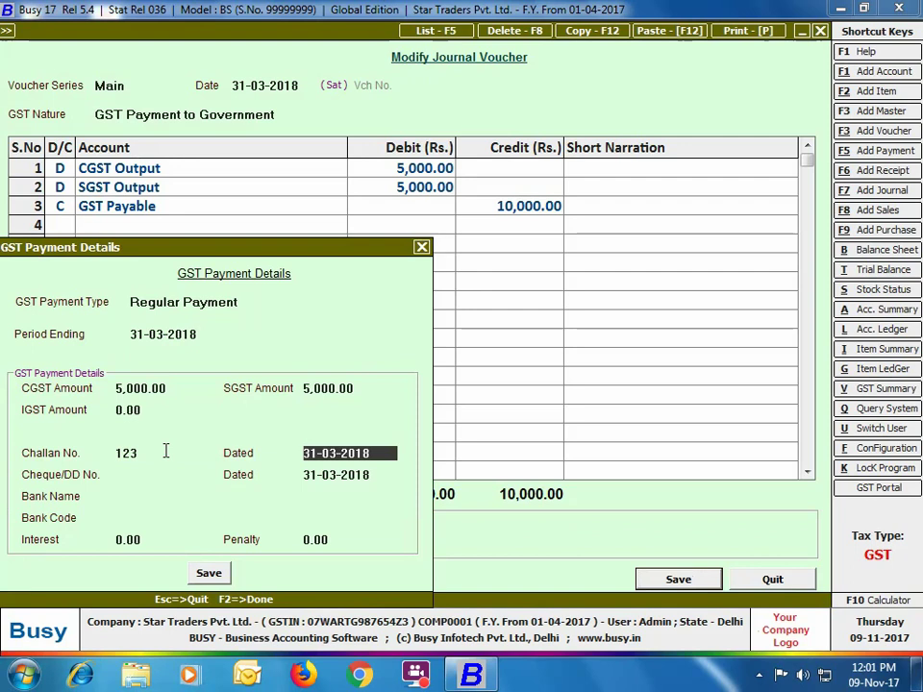
pyautogui.write('10-04')
pyautogui.press('Return')
pyautogui.write('009876')
pyautogui.press('Return')
# Date the cheque 10-04-2017, add HDFC Bank with bank code 3425, and save
pyautogui.write('1004')
pyautogui.press('Return')
pyautogui.write('HDFC Bank')
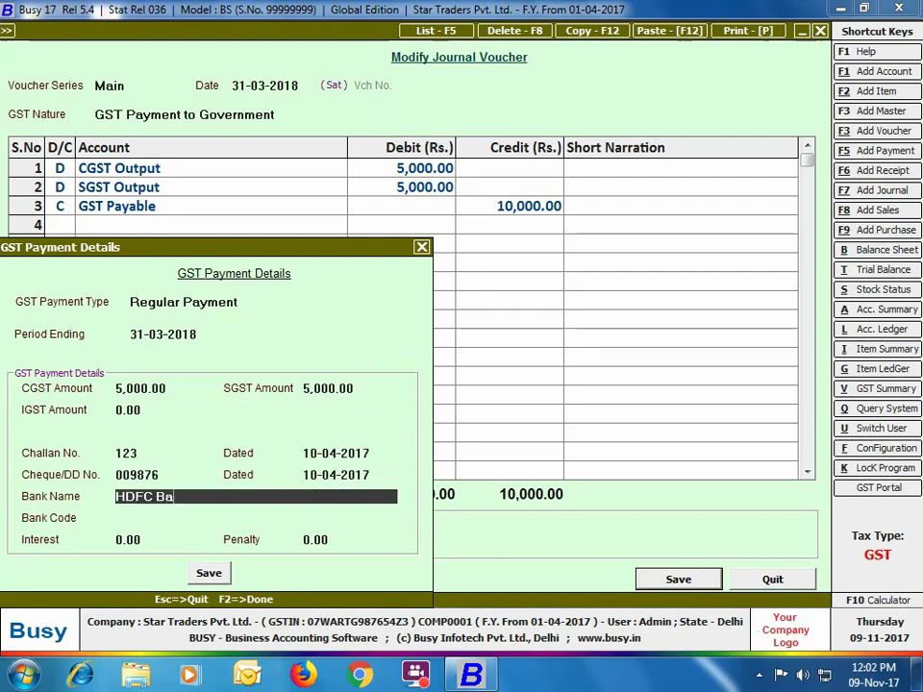
pyautogui.press('Return')
pyautogui.write('3425')
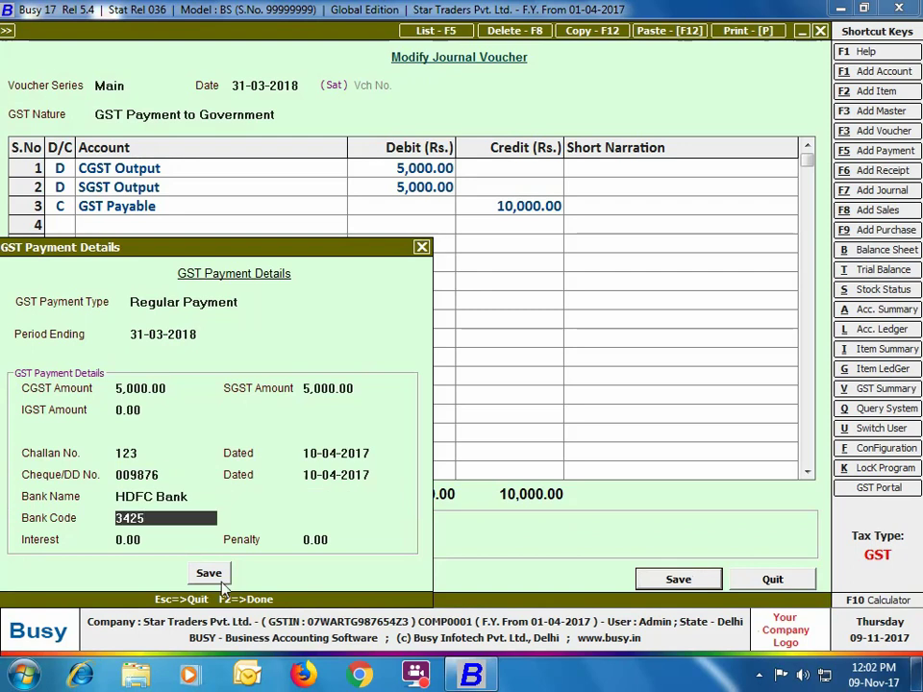
pyautogui.click(221, 577)
pyautogui.press('Escape')
pyautogui.press('Escape')
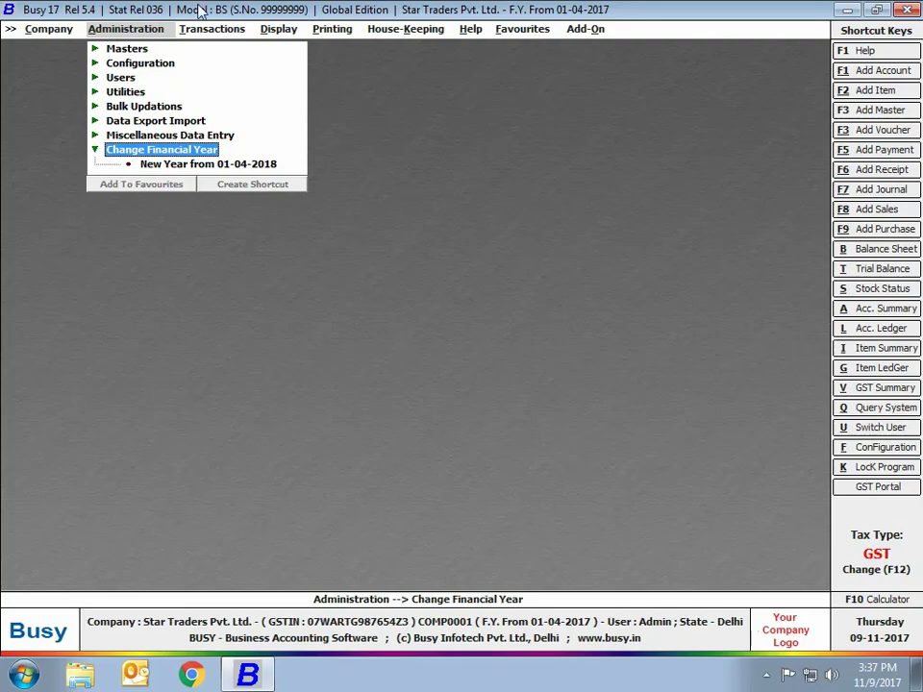
# Start the new financial year from 01-04-2018, keeping balances carried forward and answering Yes to bank reconciliation
pyautogui.click(272, 166)
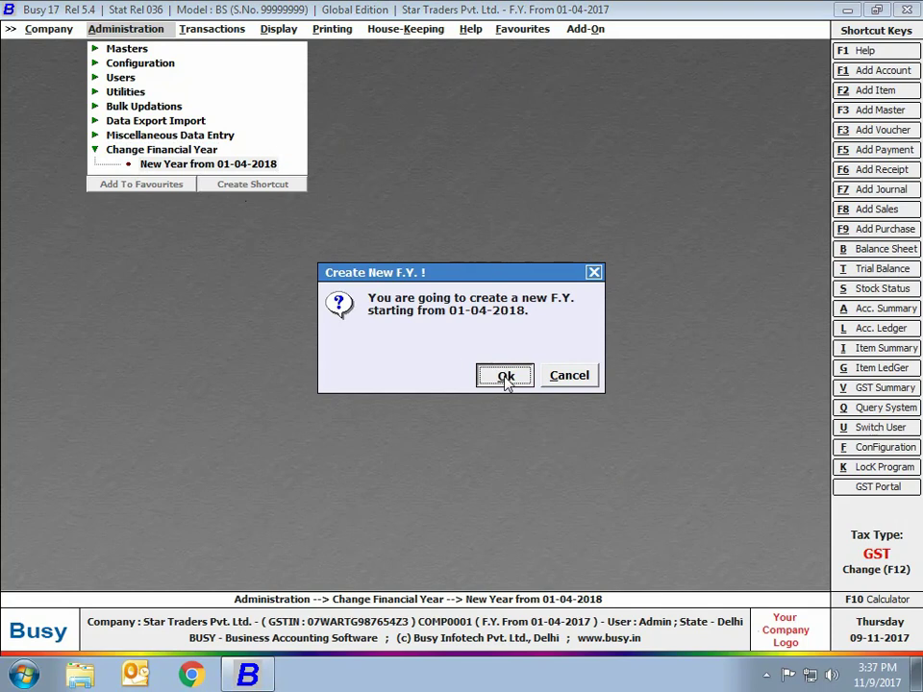
pyautogui.click(506, 377)
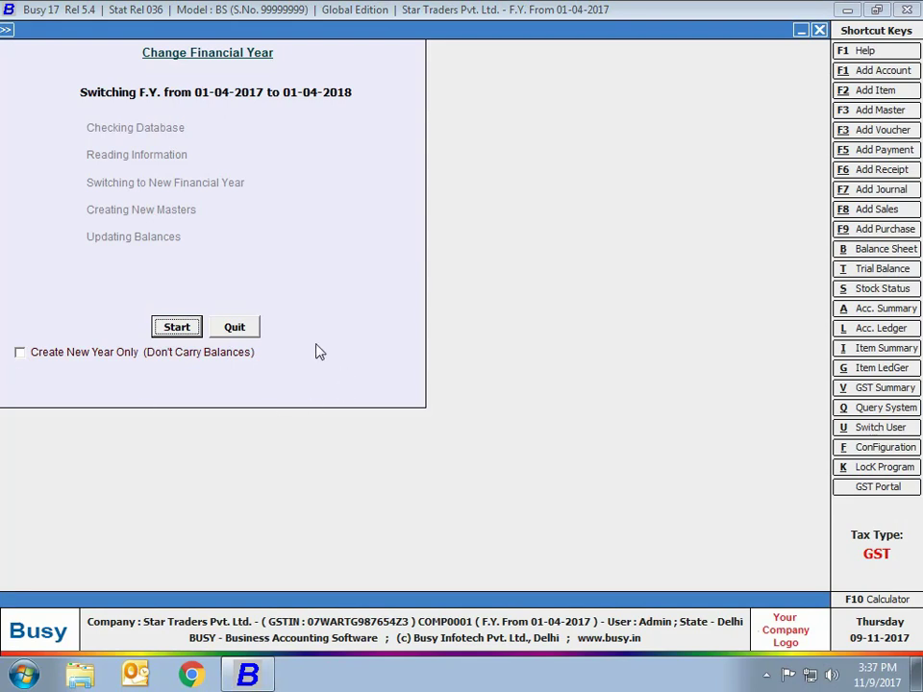
pyautogui.click(21, 354)
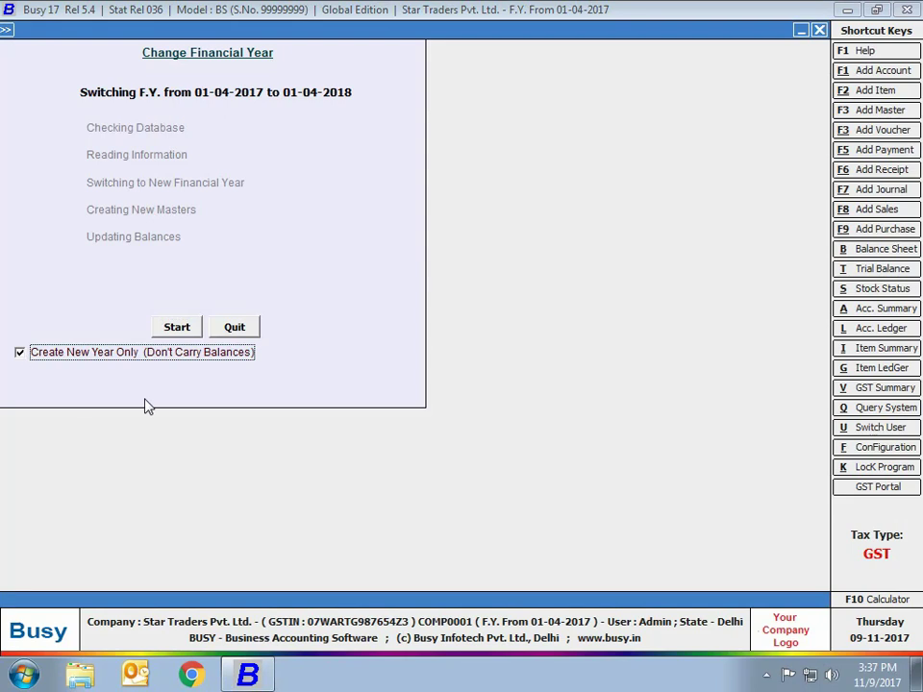
pyautogui.click(21, 354)
pyautogui.click(186, 330)
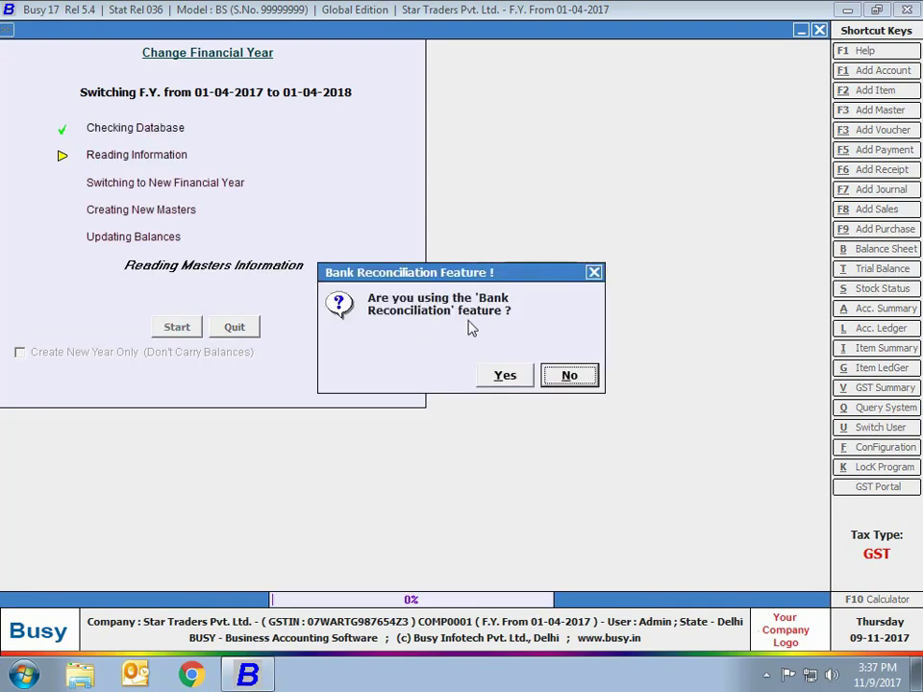
pyautogui.click(506, 376)
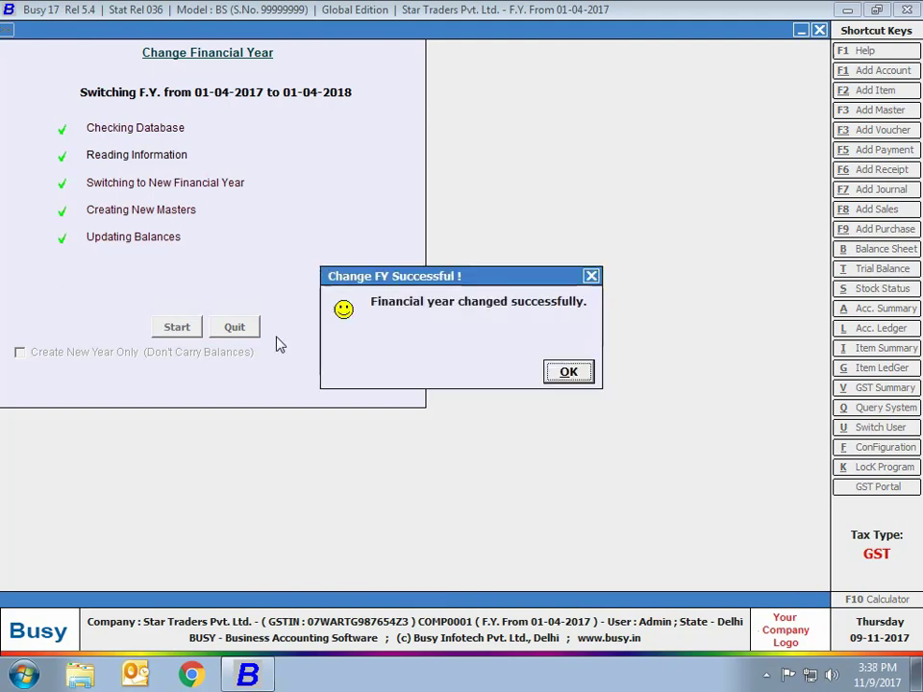
pyautogui.click(580, 373)
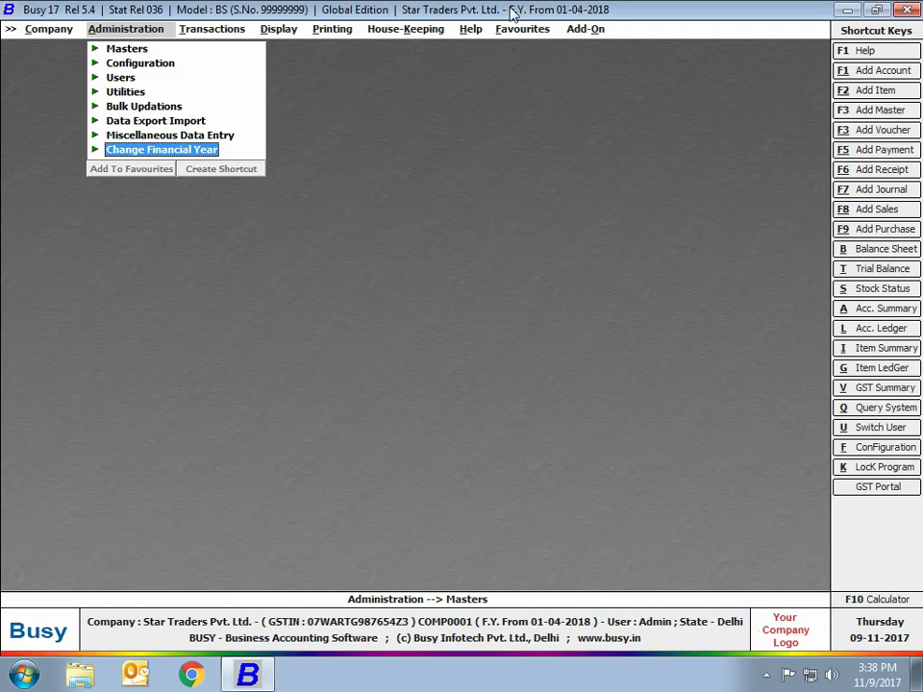
pyautogui.click(169, 151)
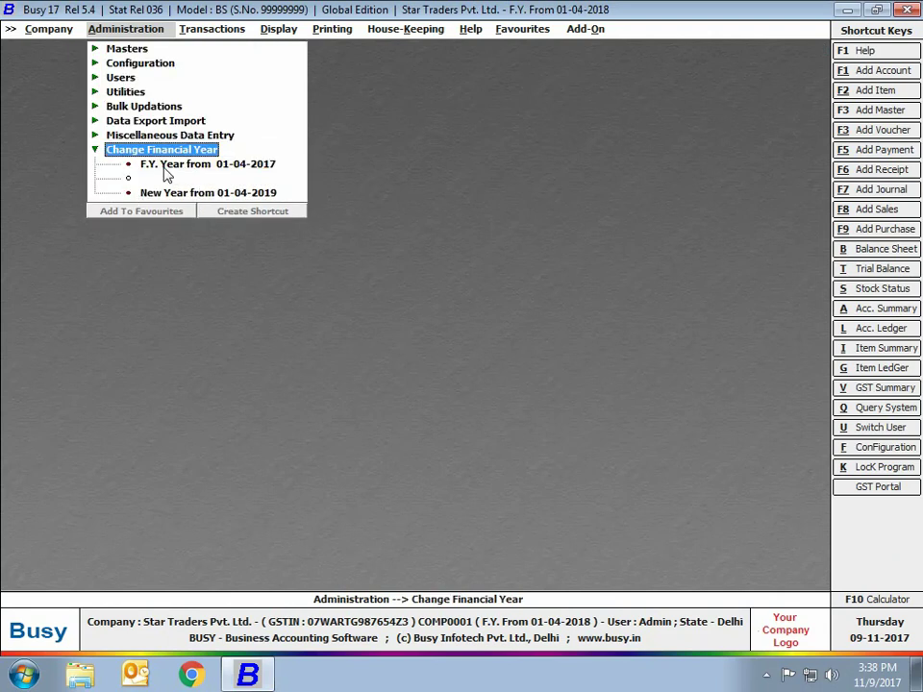
pyautogui.click(167, 167)
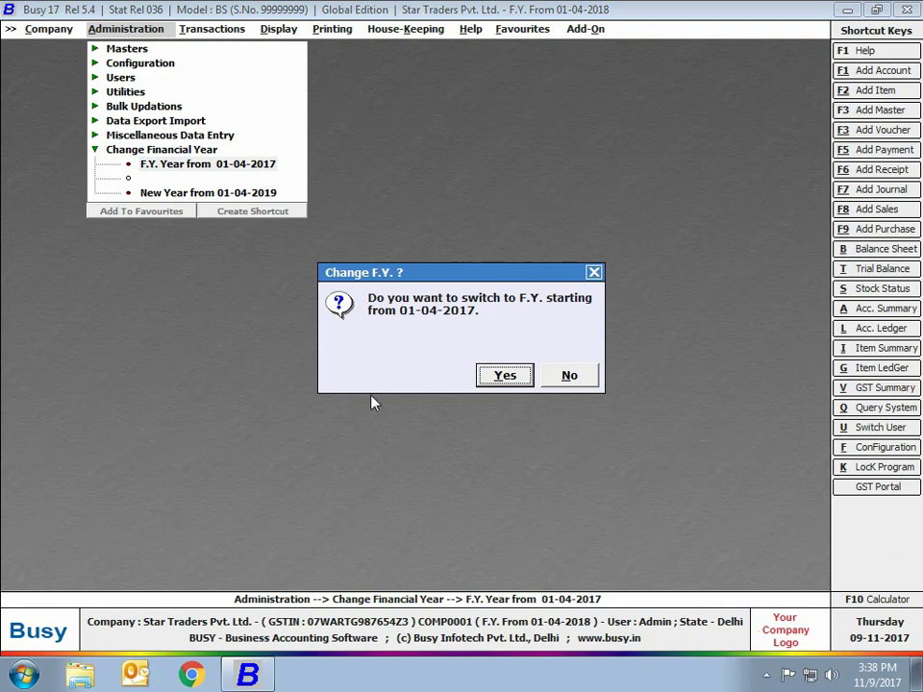
pyautogui.click(567, 379)
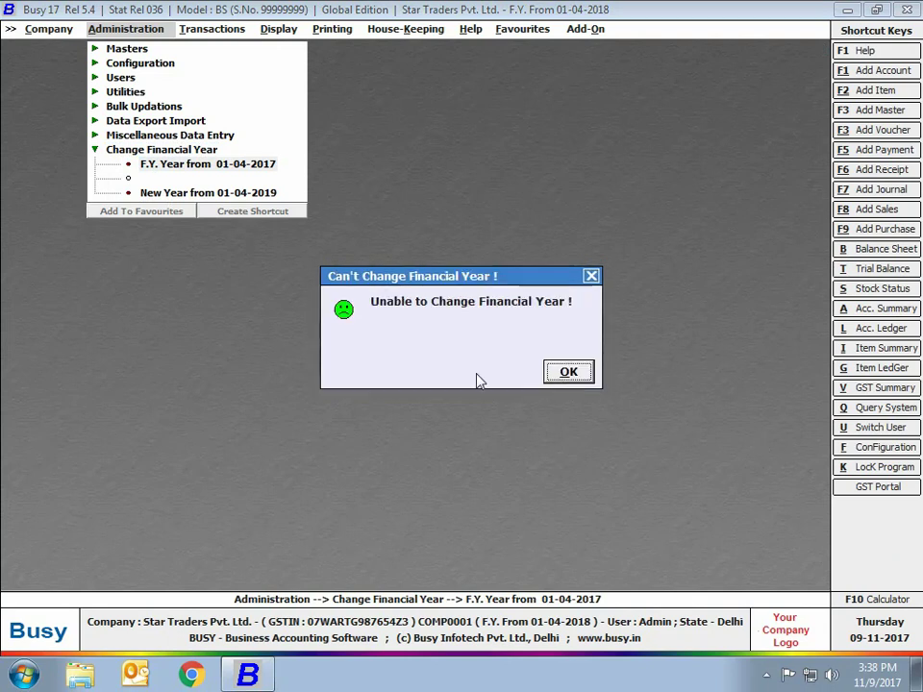
pyautogui.click(570, 381)
pyautogui.press('Escape')
pyautogui.press('Escape')
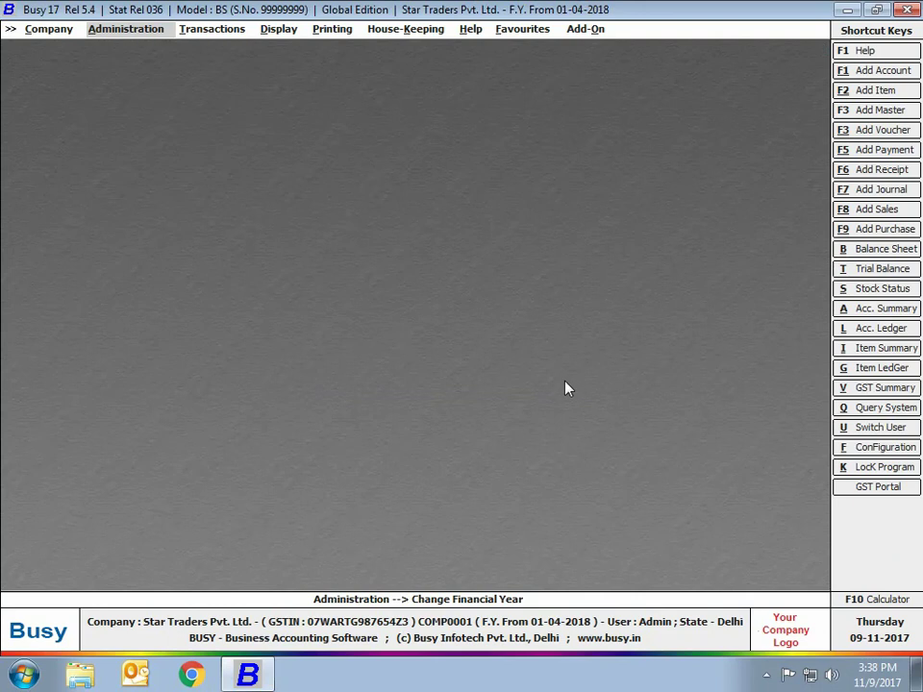